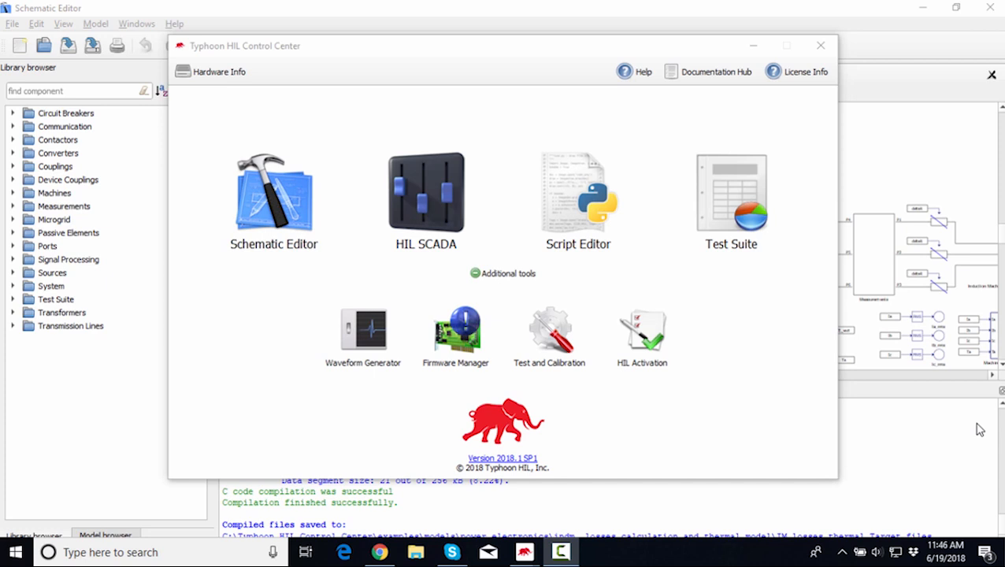
Browse the open-file dialog to the IM_losses_thermal.tse example in the power electronics models folder, then cancel.
left_click(123, 5)
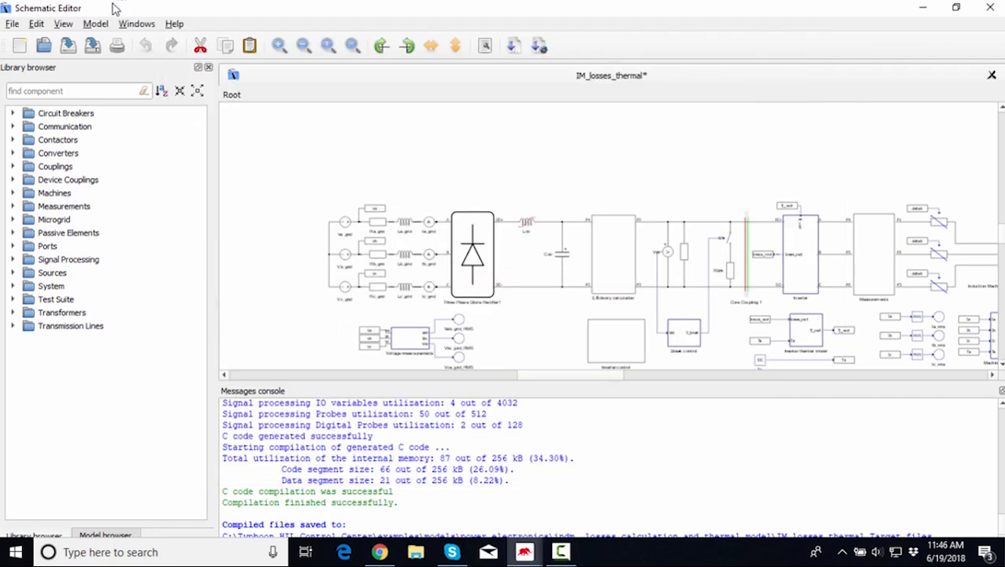
left_click(44, 49)
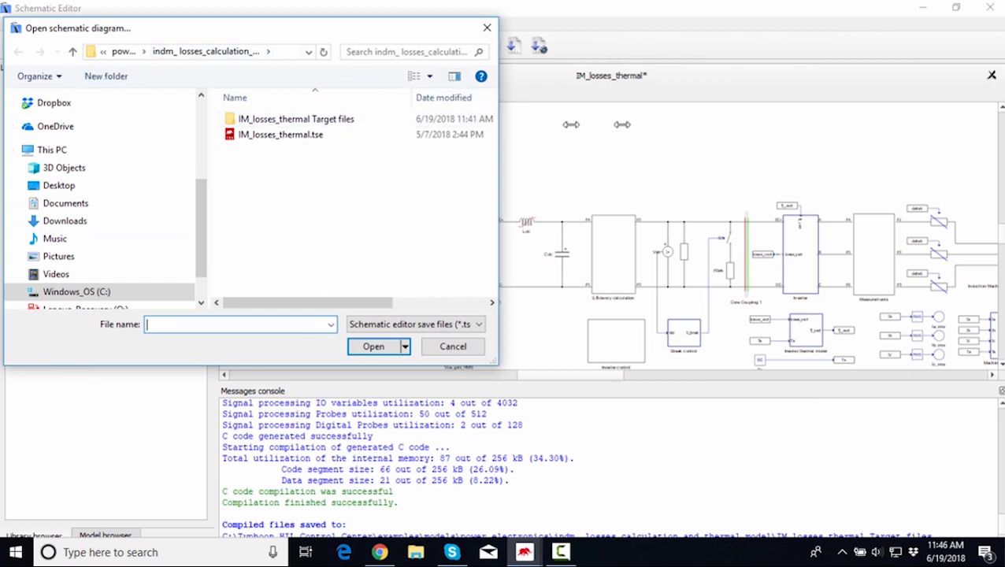
left_click_drag(497, 112, 809, 114)
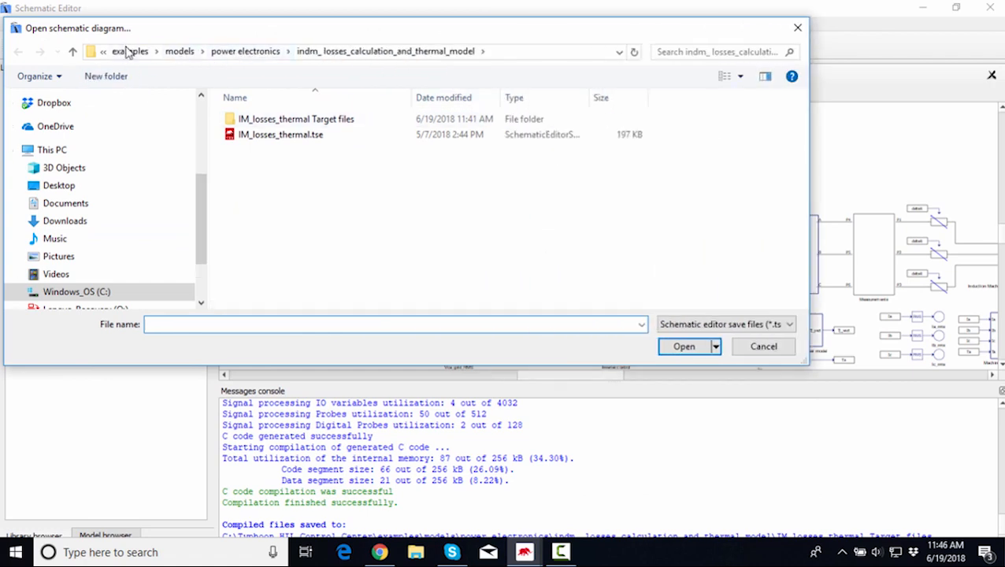
left_click(235, 55)
scroll(326, 224, "down", 1)
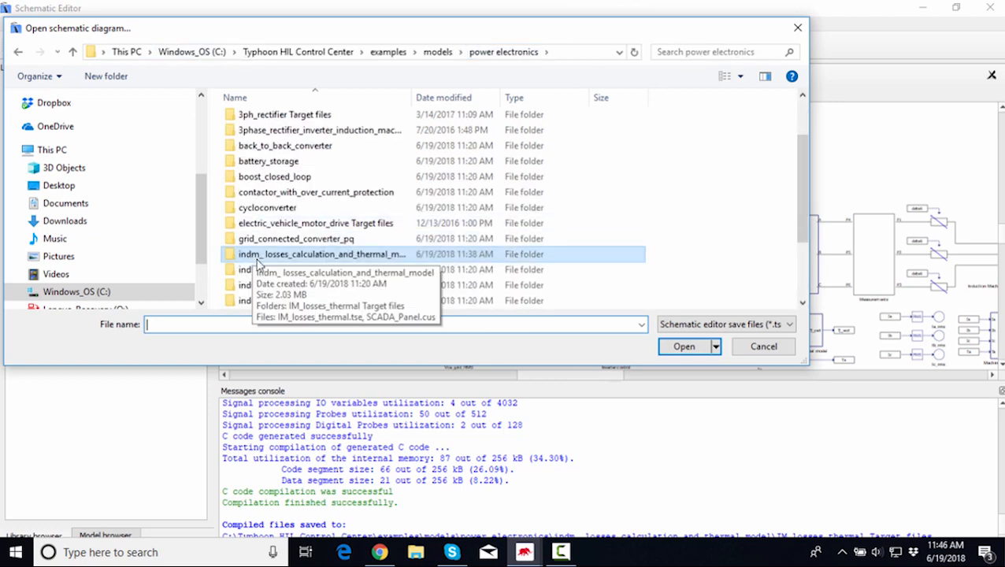
double_click(323, 256)
left_click(339, 142)
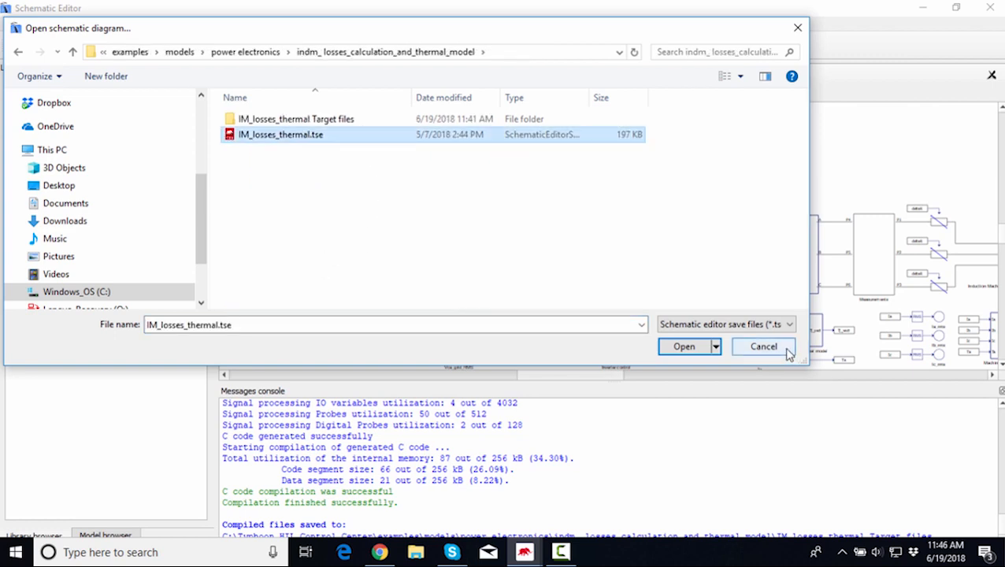
left_click(752, 353)
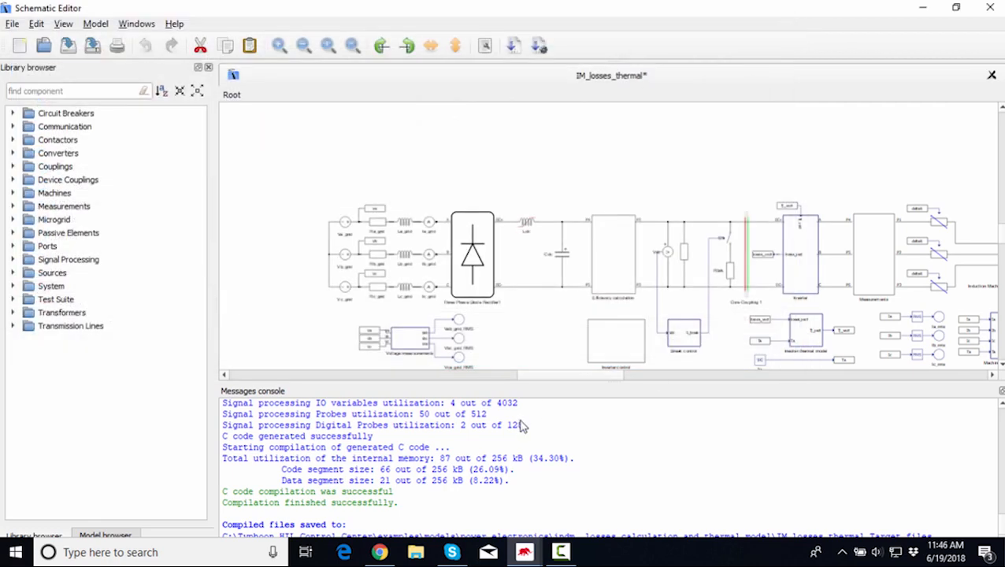
Fit the whole schematic in view and survey its blocks, selecting the induction machine.
left_click_drag(595, 382, 578, 442)
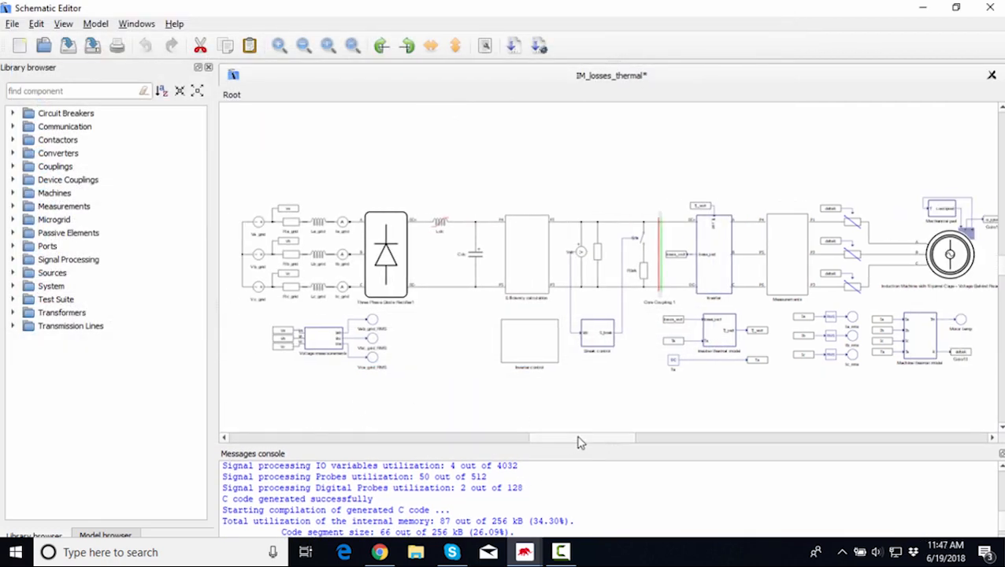
left_click(352, 45)
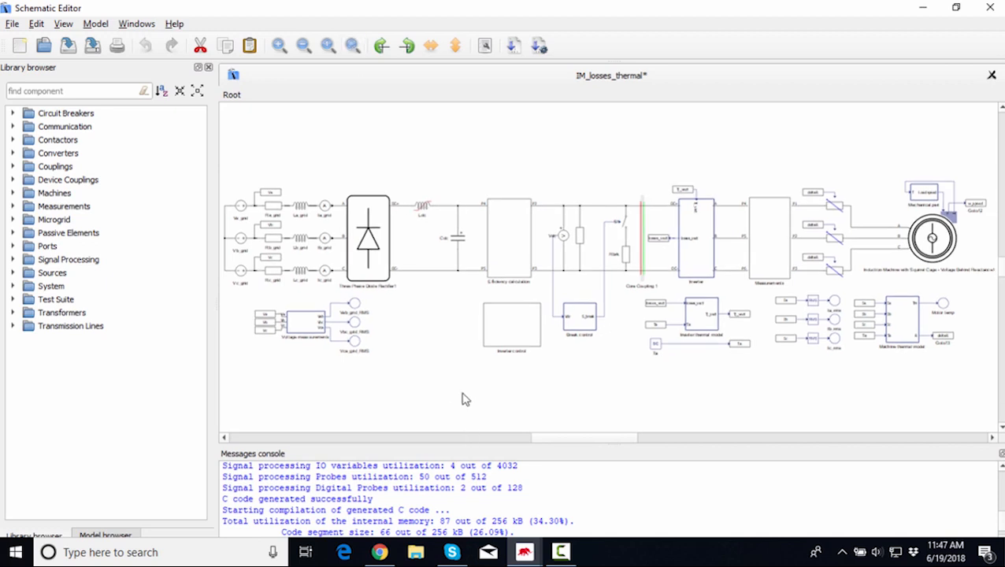
left_click_drag(612, 445, 610, 393)
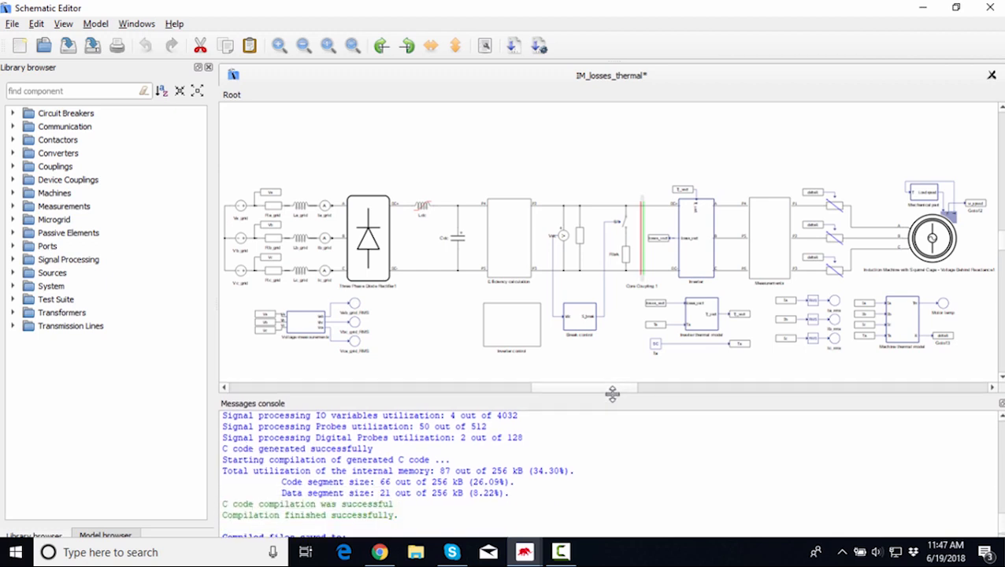
scroll(649, 425, "up", 15)
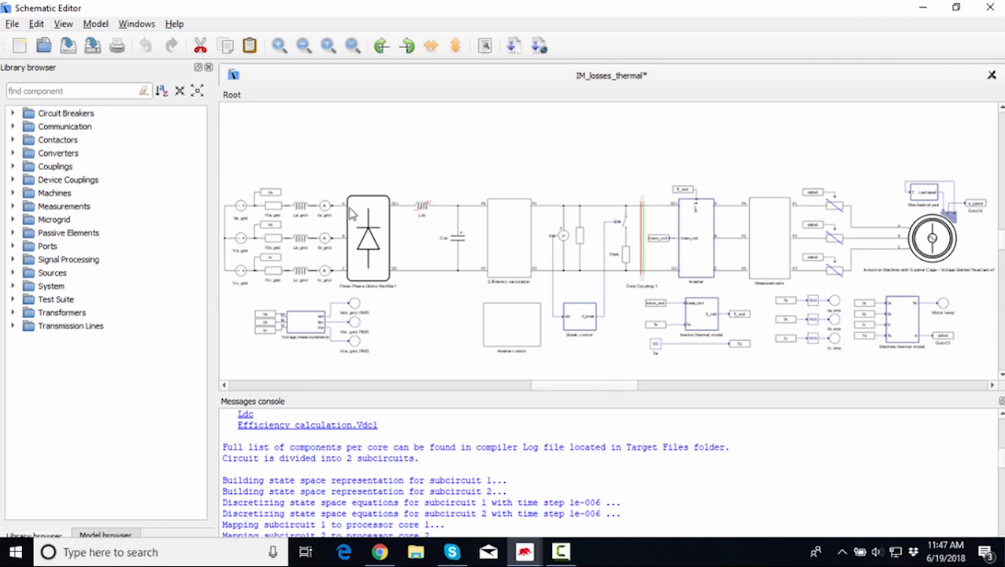
left_click_drag(235, 163, 800, 275)
left_click(392, 148)
left_click(939, 246)
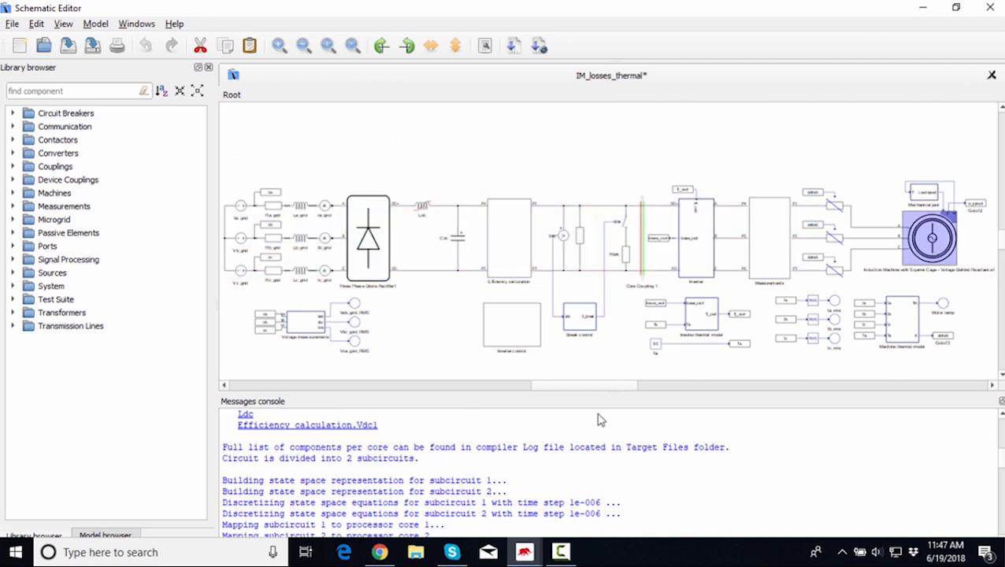
left_click_drag(617, 387, 618, 387)
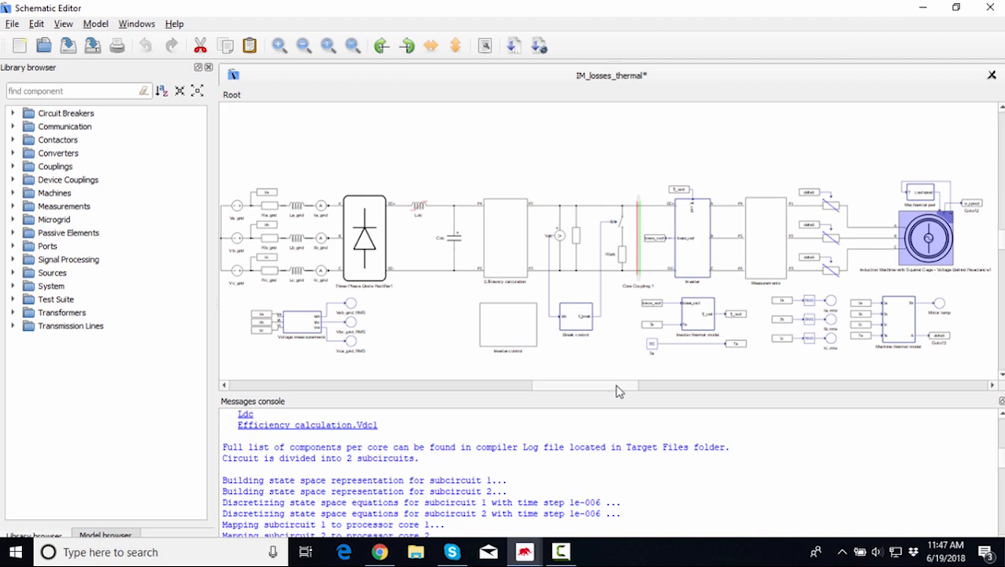
left_click(919, 280)
left_click(938, 247)
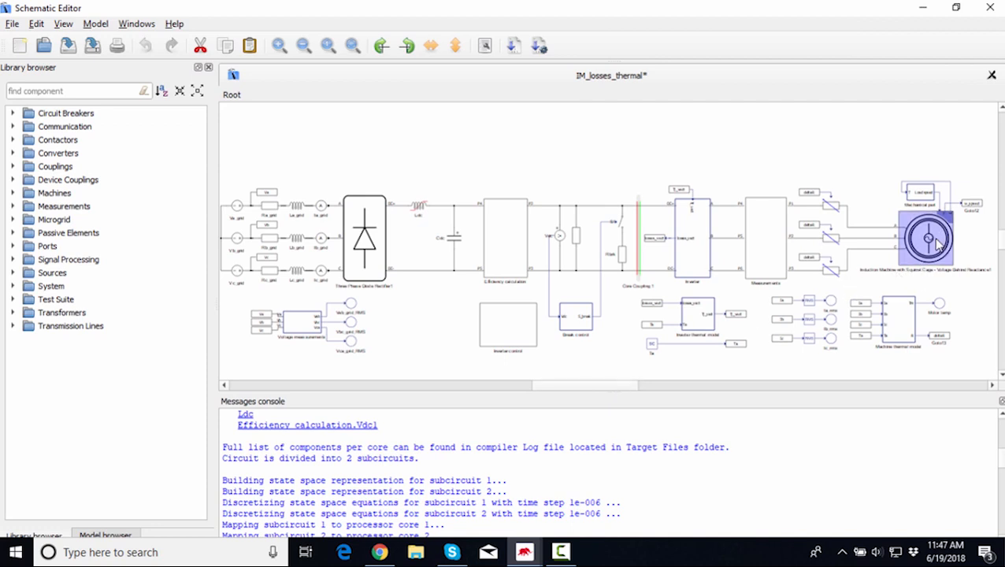
Zoom in to inspect the three grid voltage sources and the Three Phase Diode Rectifier.
left_click(362, 272)
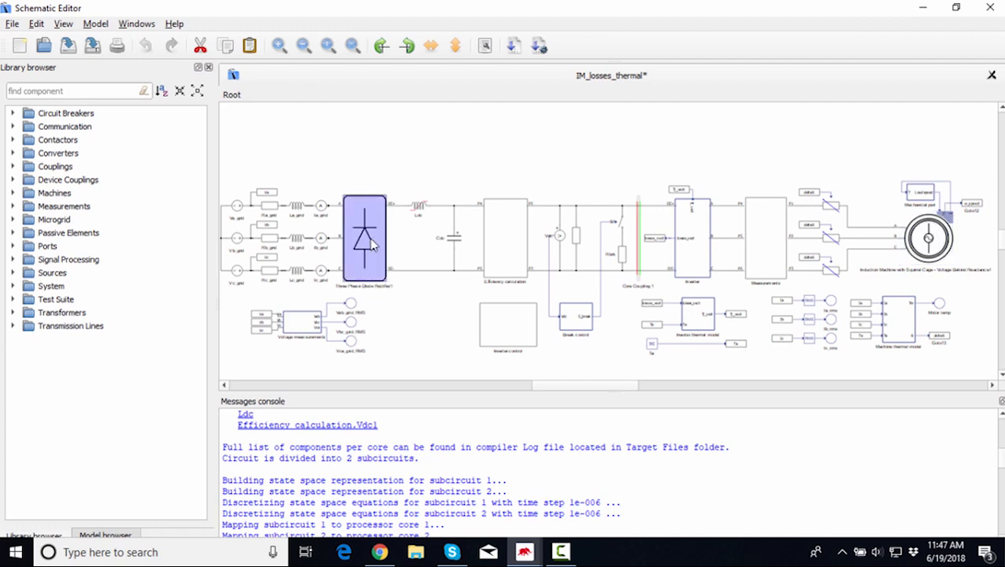
left_click_drag(596, 382, 583, 382)
scroll(338, 253, "up", 3)
scroll(342, 269, "down", 3)
scroll(345, 272, "up", 4)
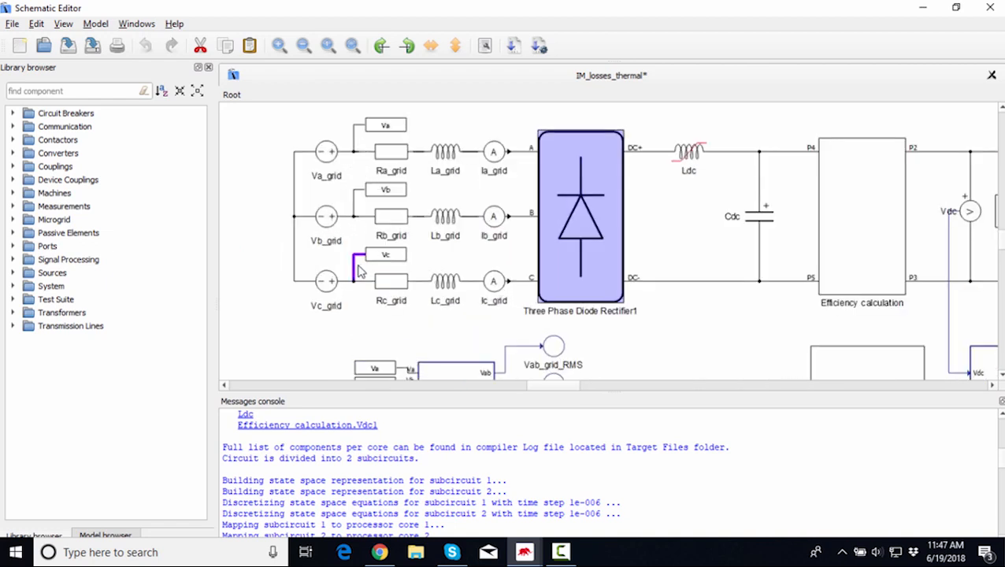
scroll(358, 272, "up", 1)
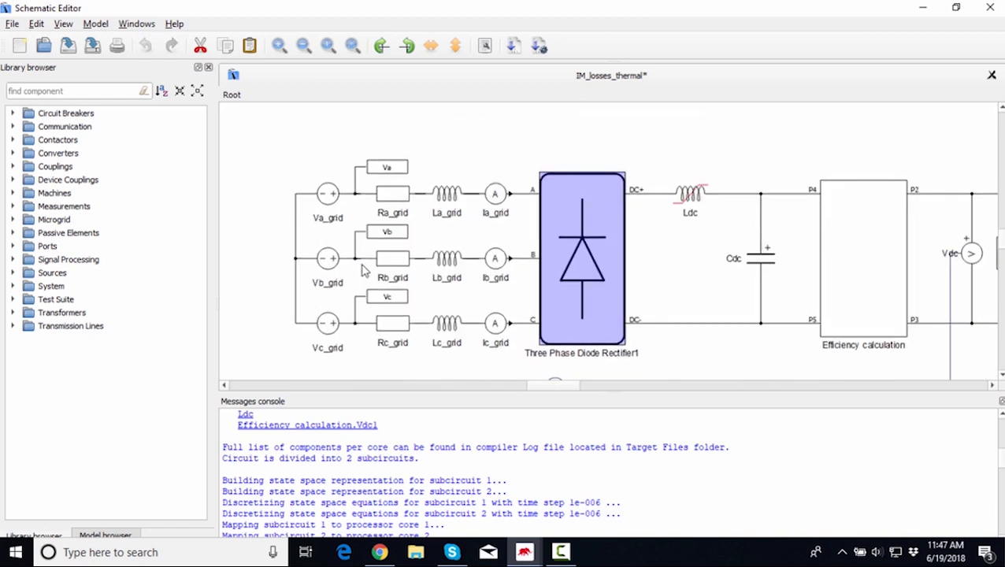
left_click_drag(297, 172, 337, 378)
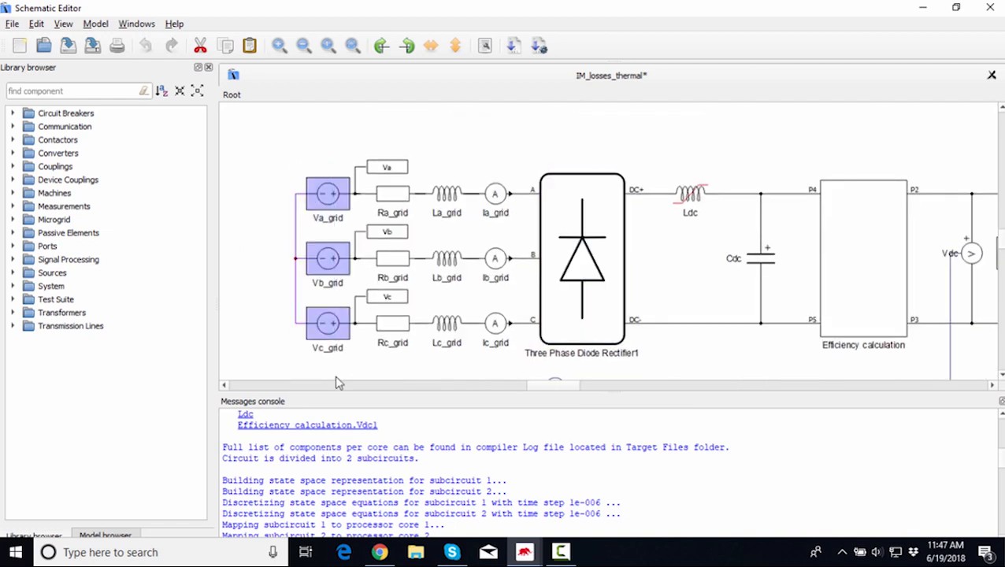
left_click(451, 178)
left_click_drag(471, 158, 383, 359)
left_click(657, 153)
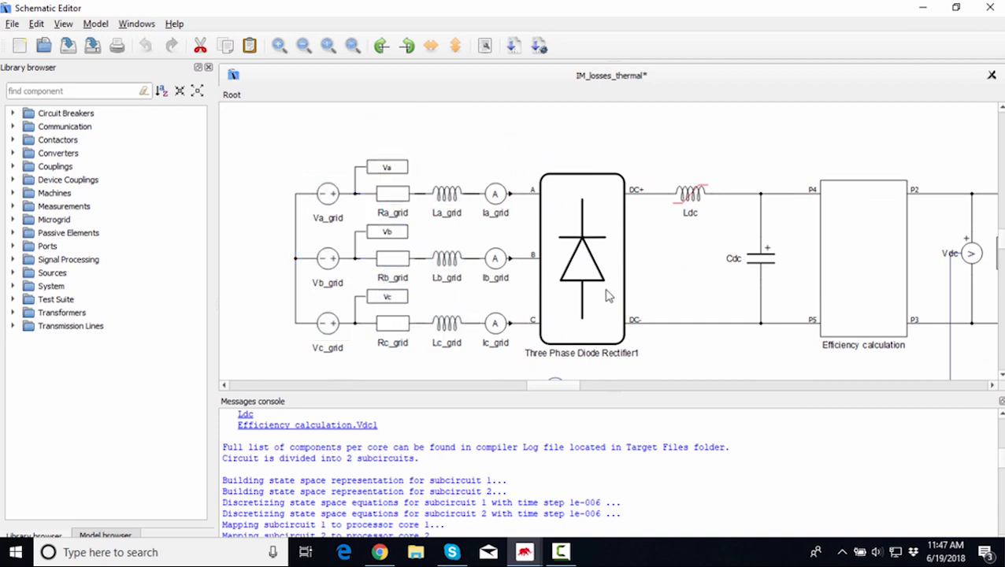
scroll(561, 388, "right", 5)
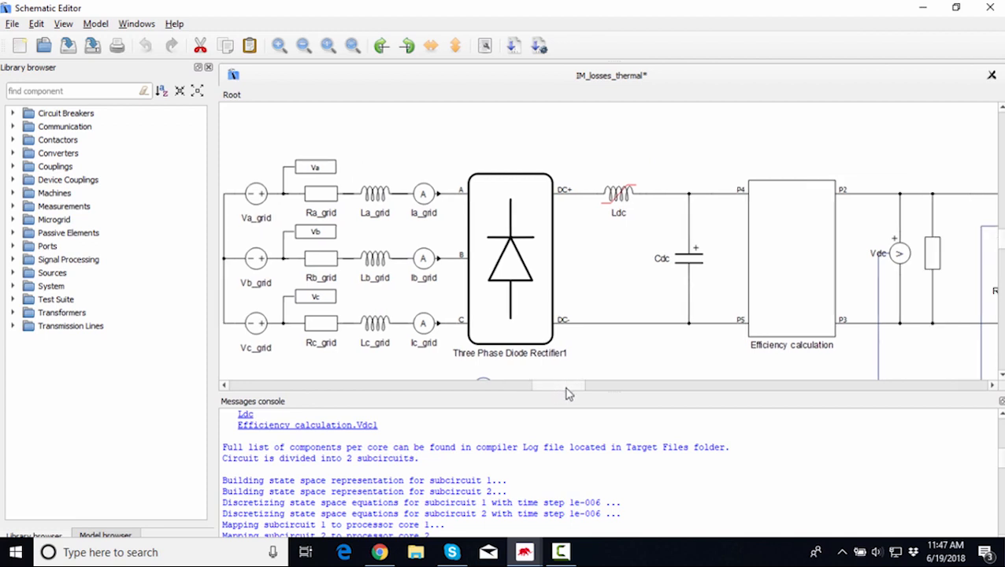
Inspect the DC link: capacitor Cdc, efficiency calculation, brake resistor and core coupling.
left_click(417, 284)
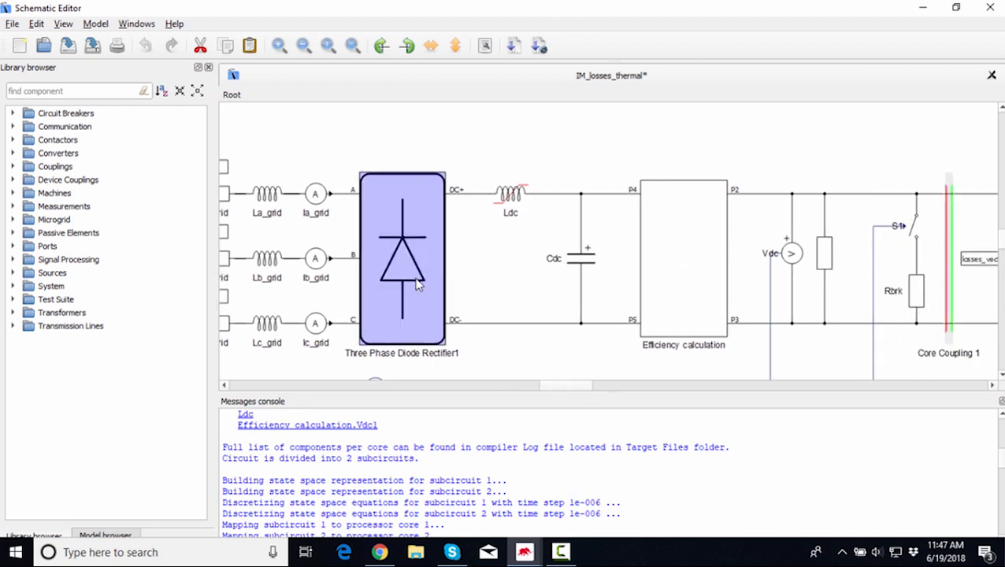
left_click(587, 255)
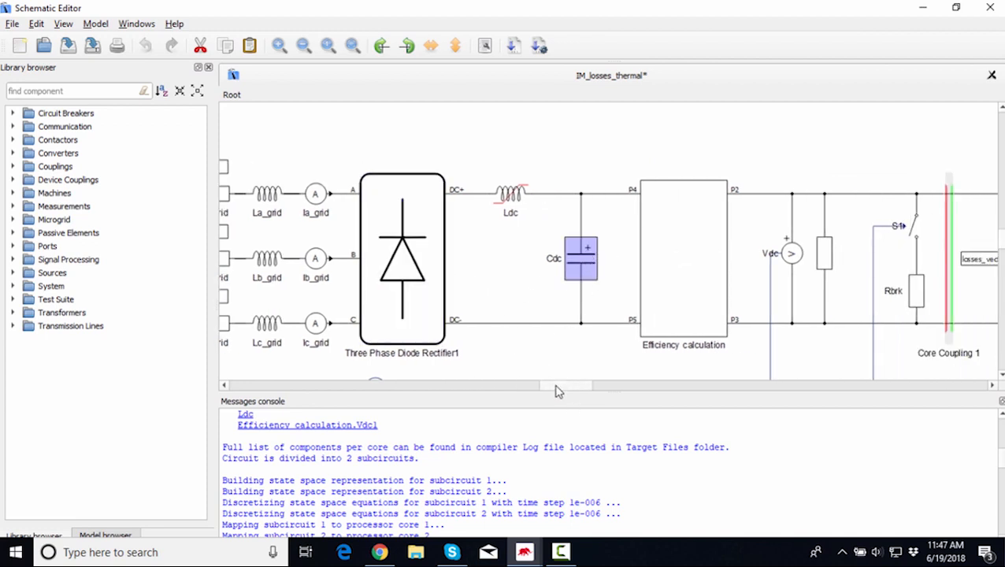
scroll(559, 389, "right", 4)
scroll(705, 293, "down", 3)
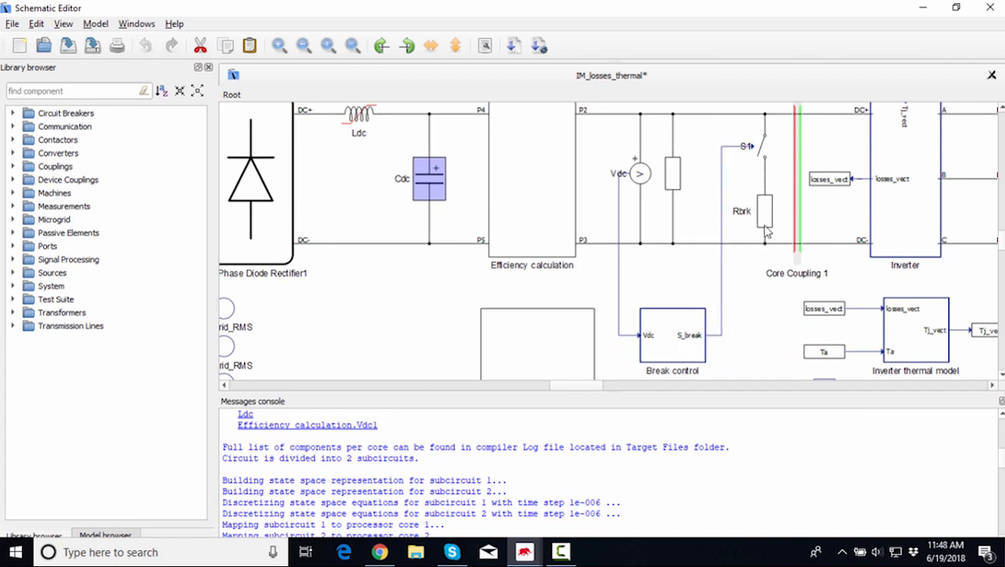
left_click_drag(574, 385, 599, 378)
scroll(701, 293, "up", 1)
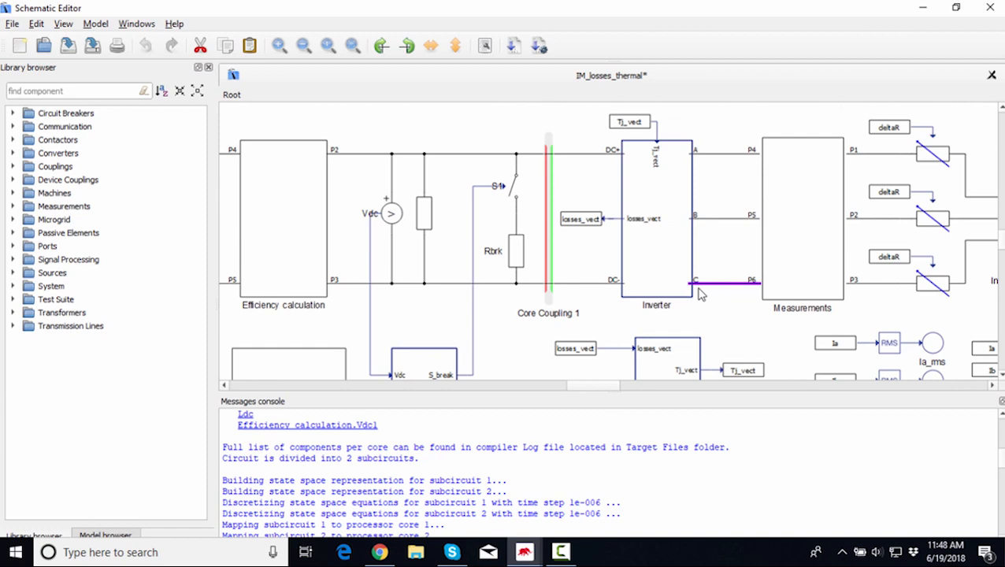
Open the Inverter subsystem to examine its contents, then return to the Root level.
double_click(657, 234)
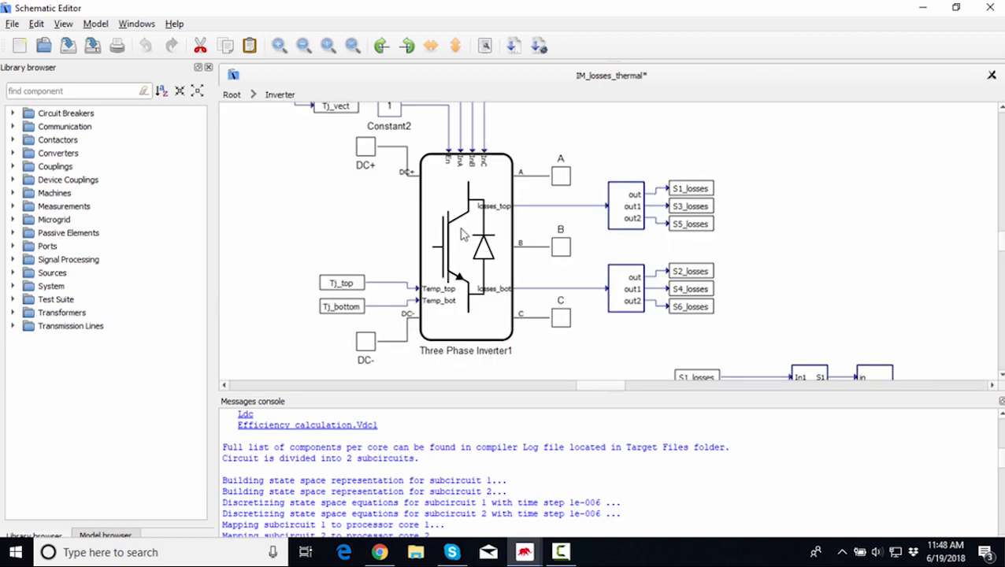
scroll(291, 248, "down", 1)
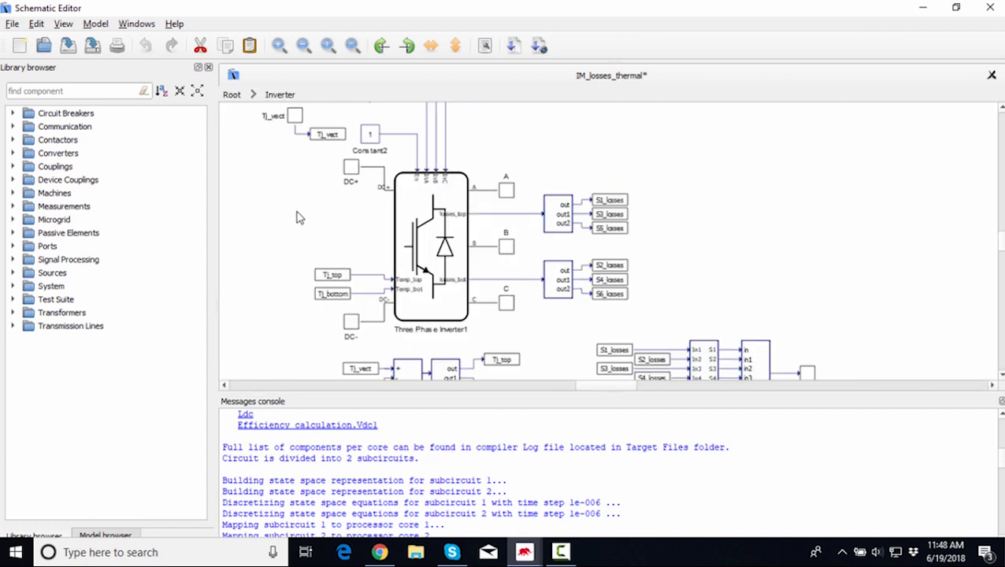
left_click(353, 47)
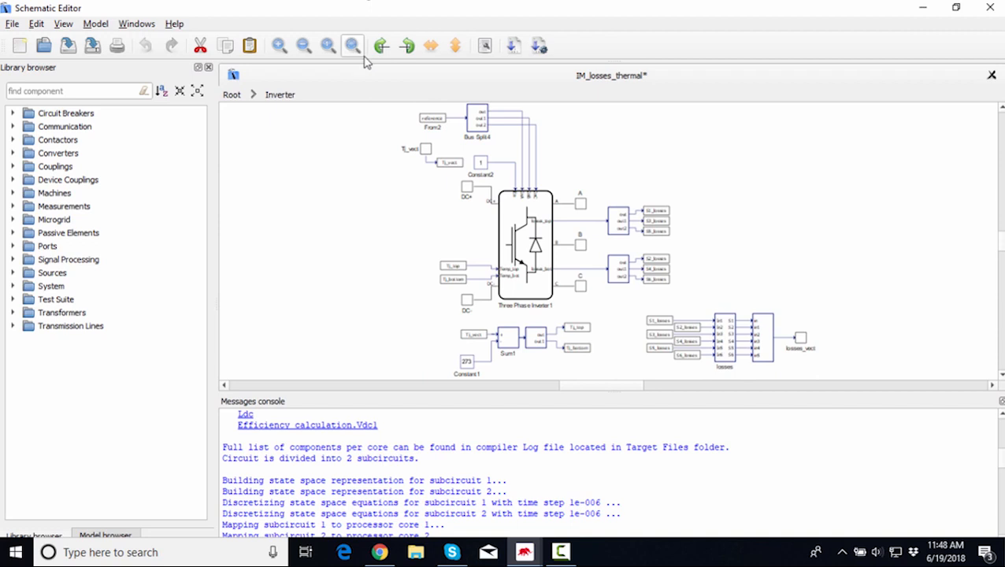
left_click(239, 94)
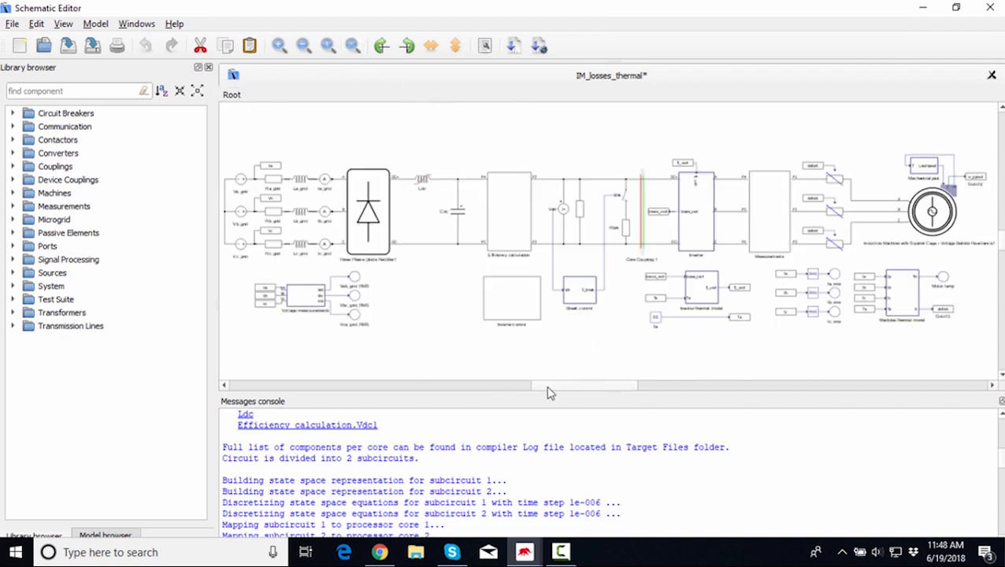
Examine the Measurements block and zoom in on the induction machine at the schematic's right end.
left_click_drag(544, 386, 579, 408)
left_click(489, 223)
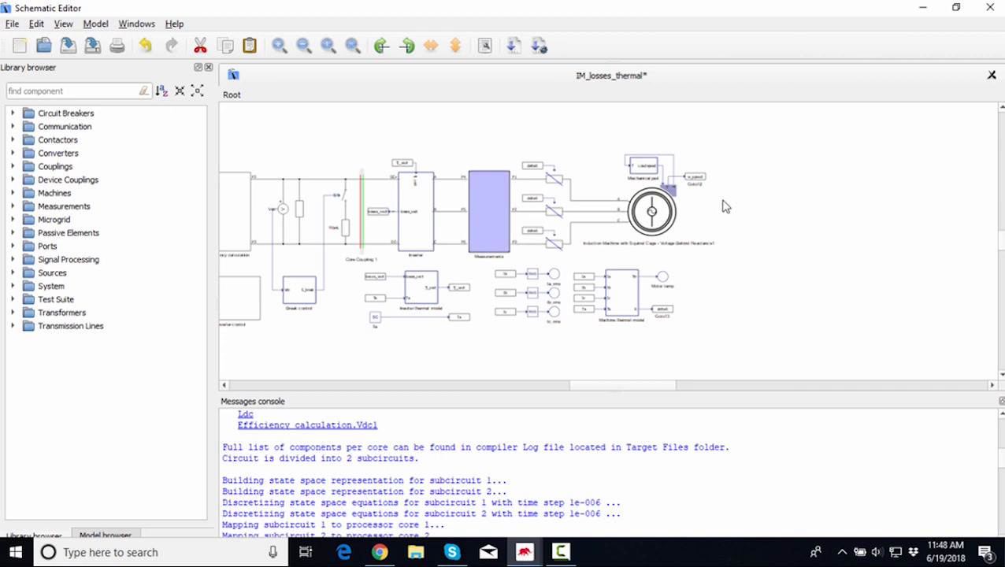
scroll(661, 225, "up", 1)
scroll(662, 225, "up", 2)
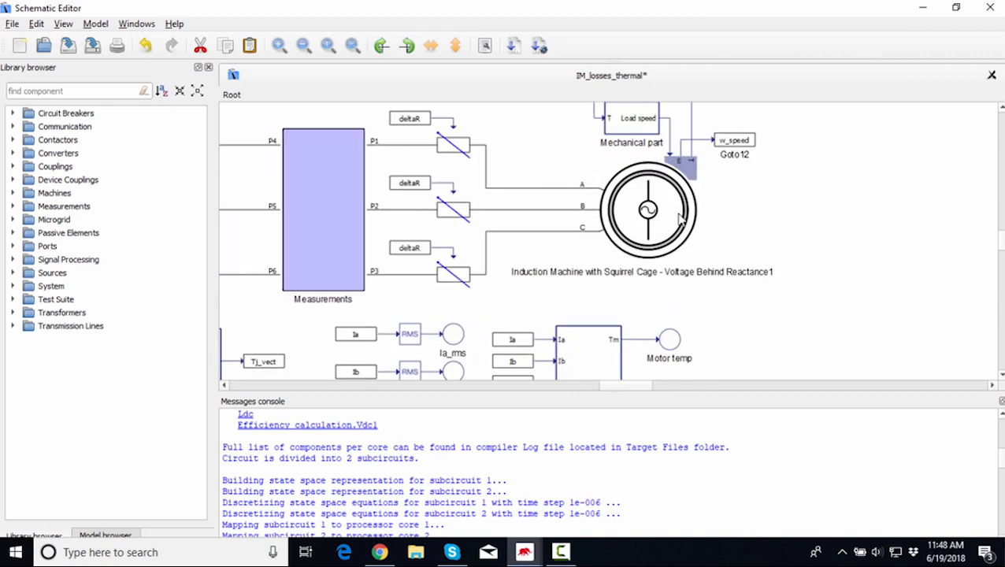
scroll(683, 225, "up", 1)
left_click(676, 238)
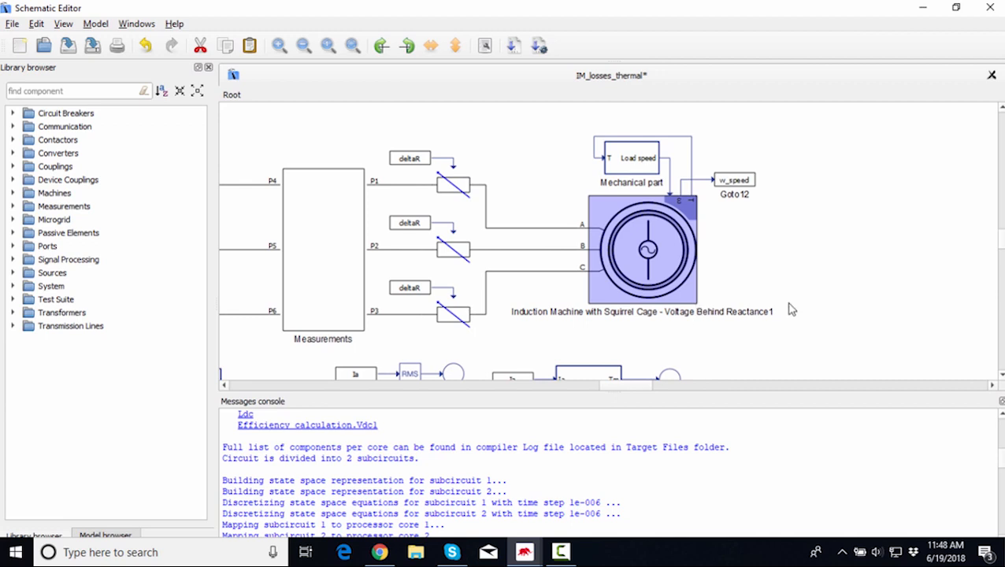
scroll(788, 304, "up", 2)
scroll(690, 344, "down", 2)
scroll(811, 260, "up", 2)
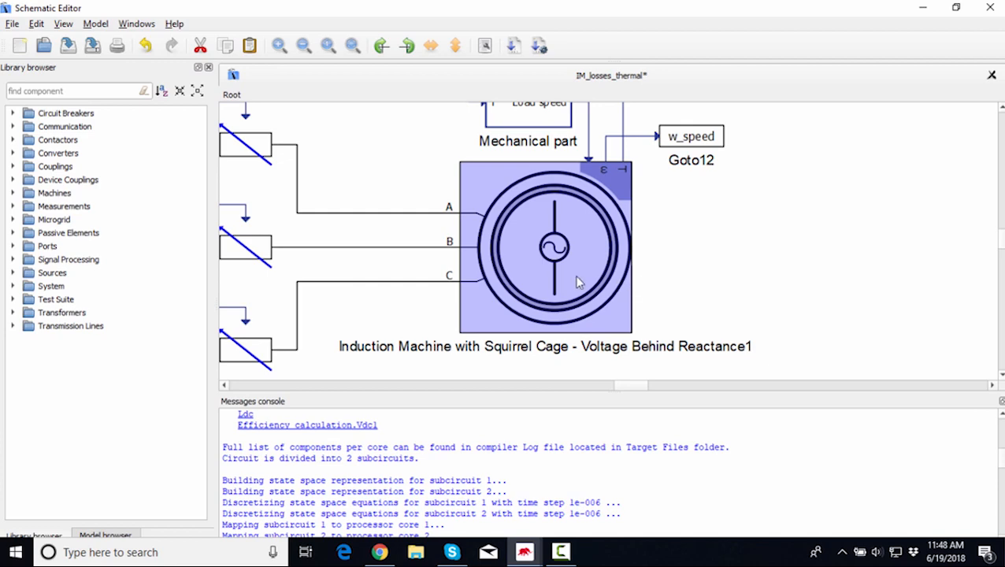
Open the induction machine's properties, review each parameter tab, and close the dialog without changes.
double_click(545, 267)
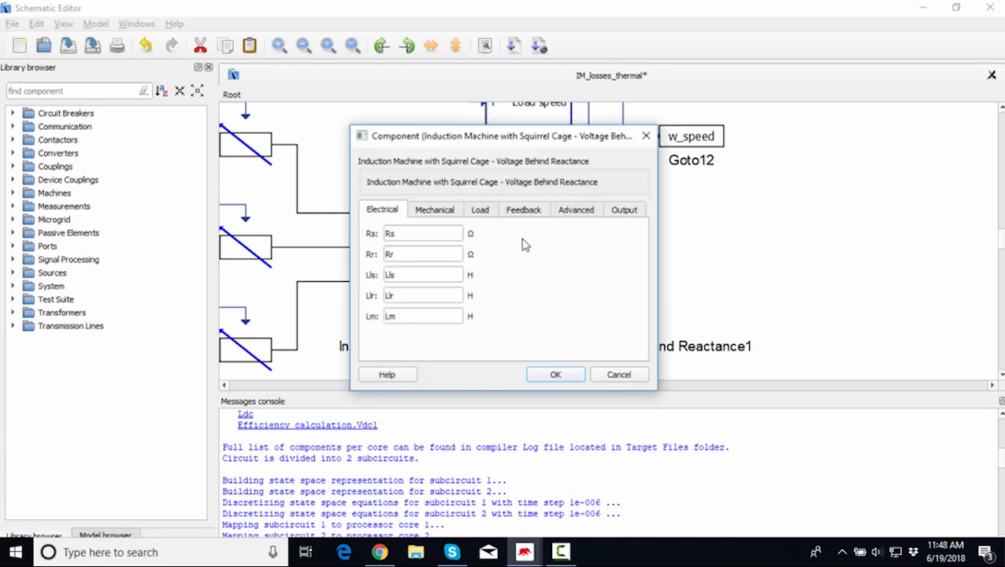
left_click(432, 219)
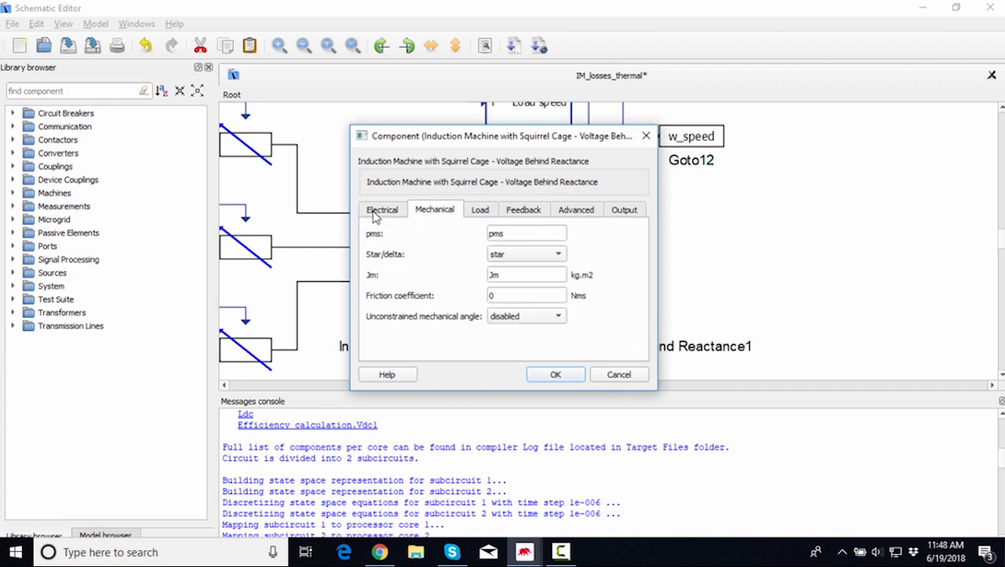
left_click(379, 217)
left_click(451, 218)
left_click(483, 218)
left_click(527, 216)
left_click(583, 214)
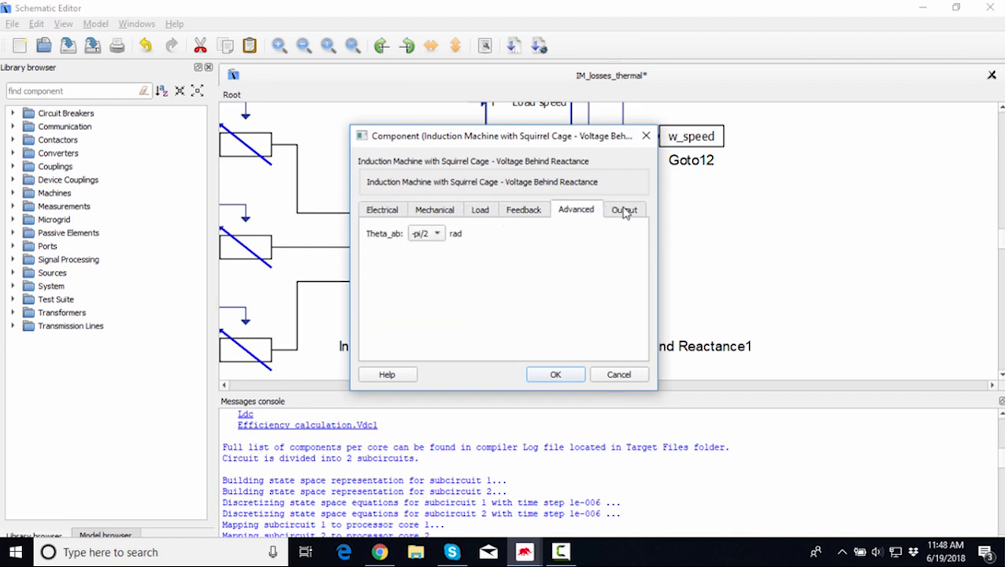
left_click(624, 211)
left_click(581, 215)
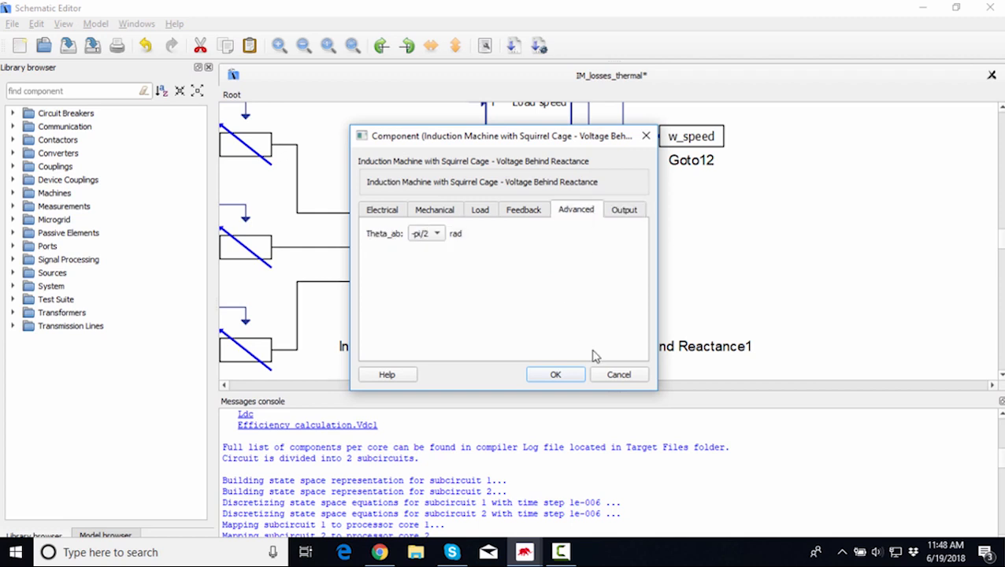
left_click(640, 376)
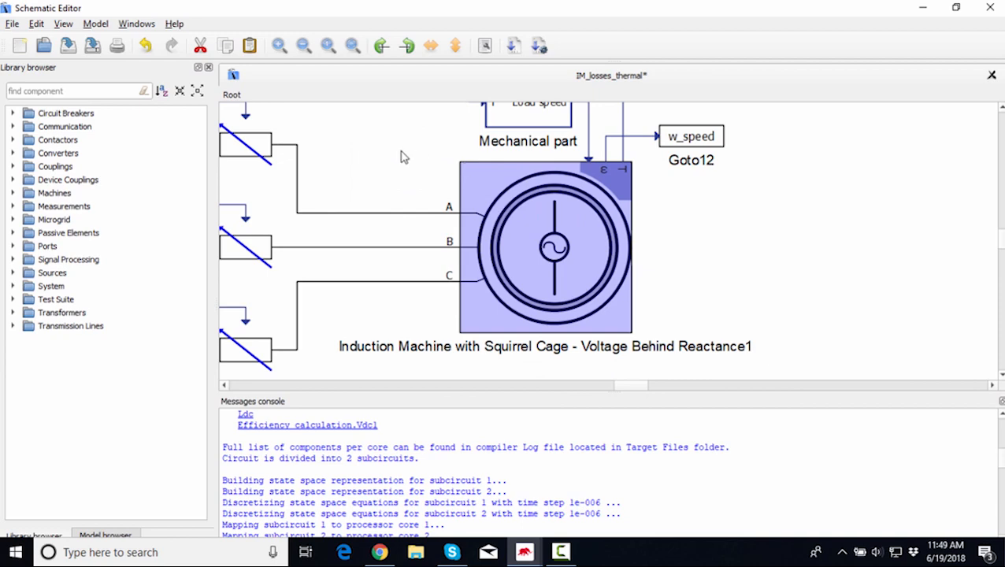
Open the induction machine's properties, review the Load tab, and cancel the dialog.
scroll(401, 156, "down", 2)
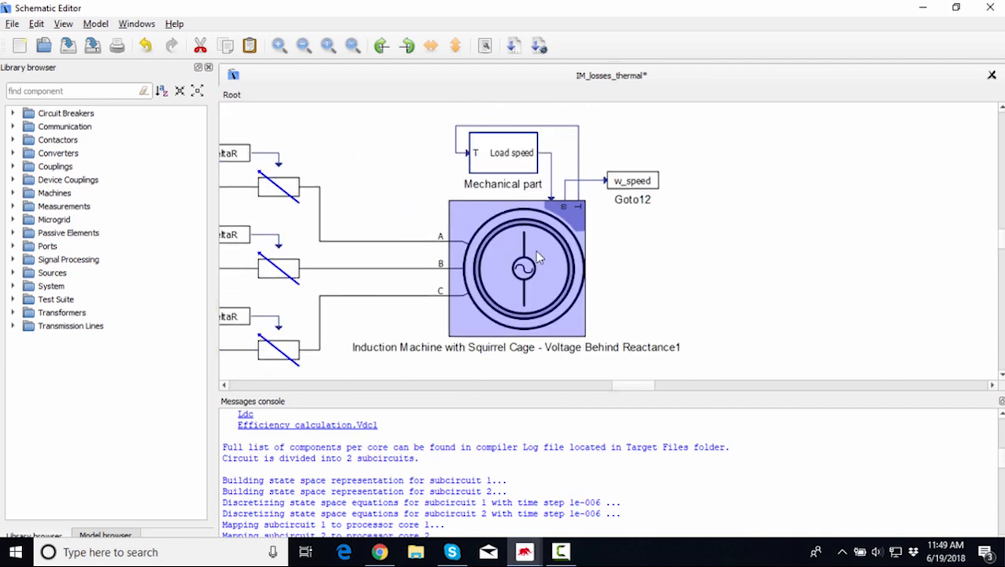
double_click(491, 249)
left_click(481, 211)
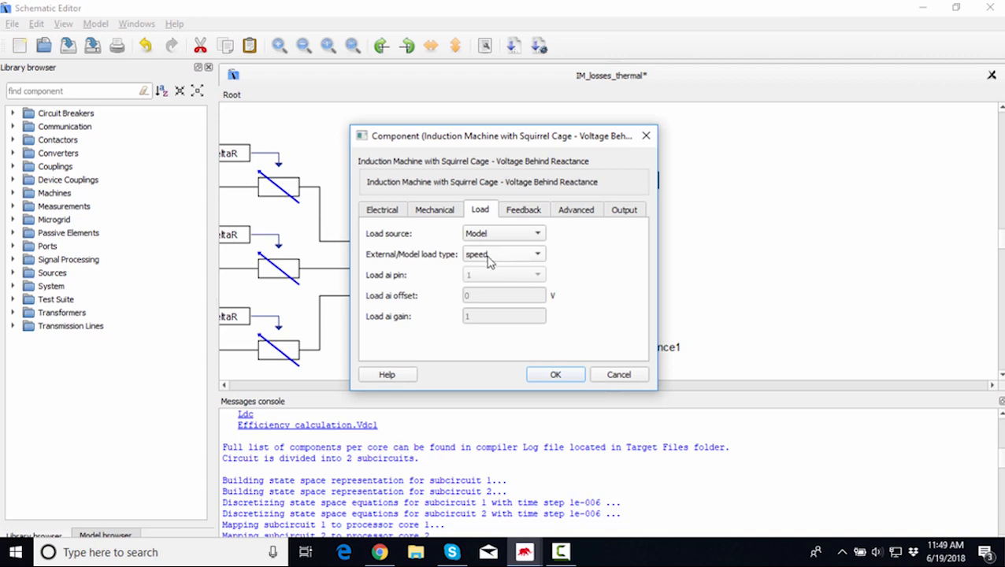
left_click(620, 376)
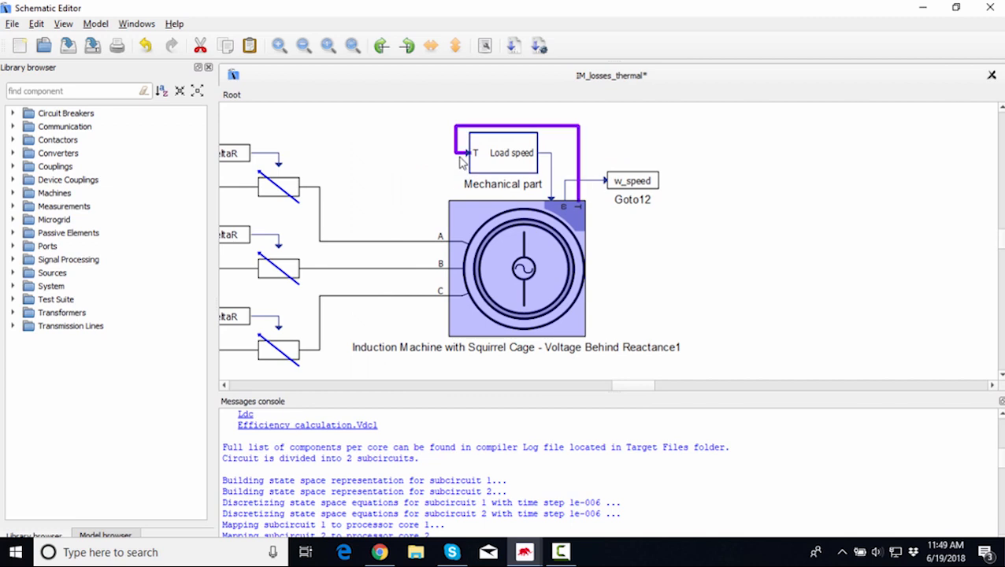
Open the Mechanical part subsystem to view its load model, then return to the Root level.
left_click(487, 167)
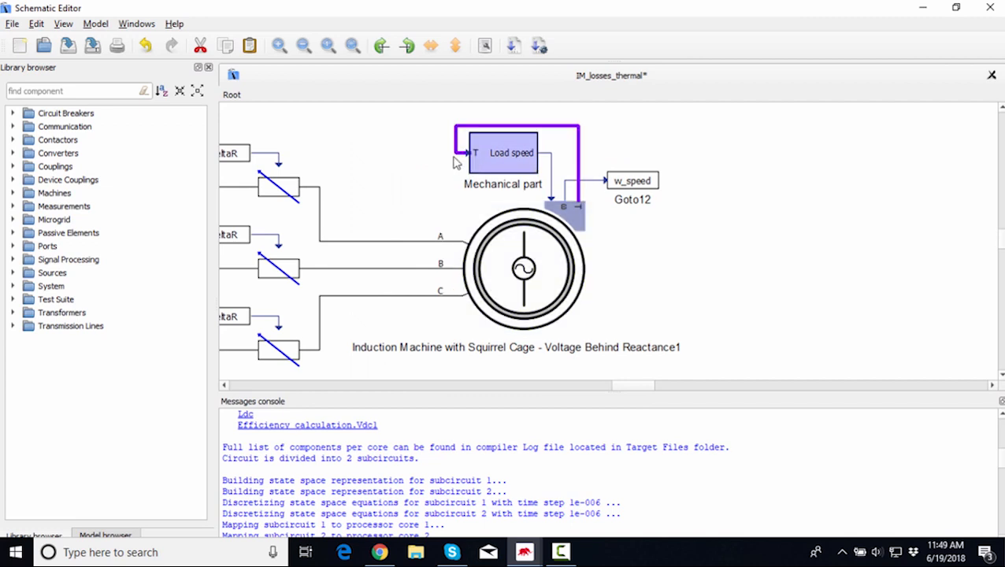
scroll(485, 163, "up", 3)
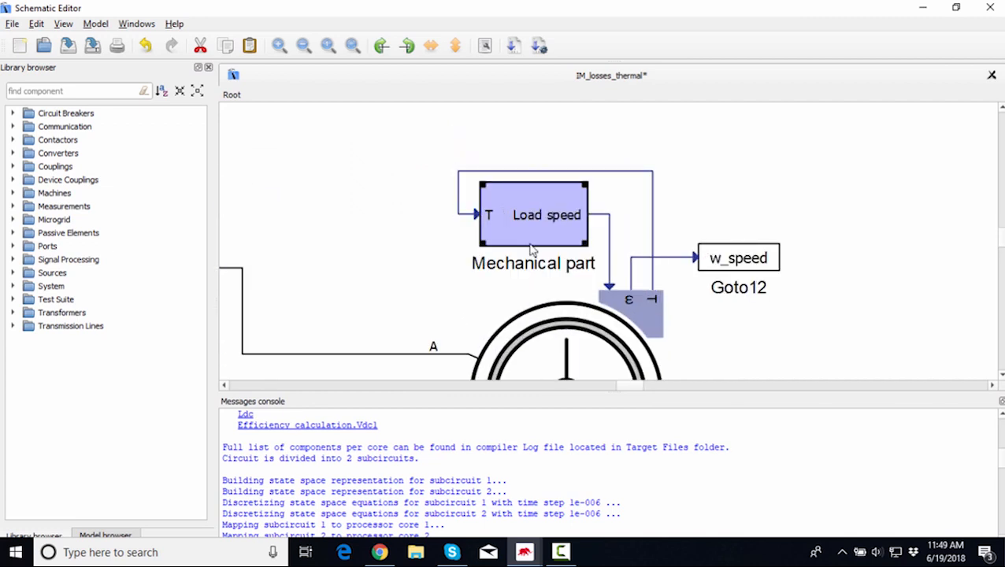
double_click(533, 250)
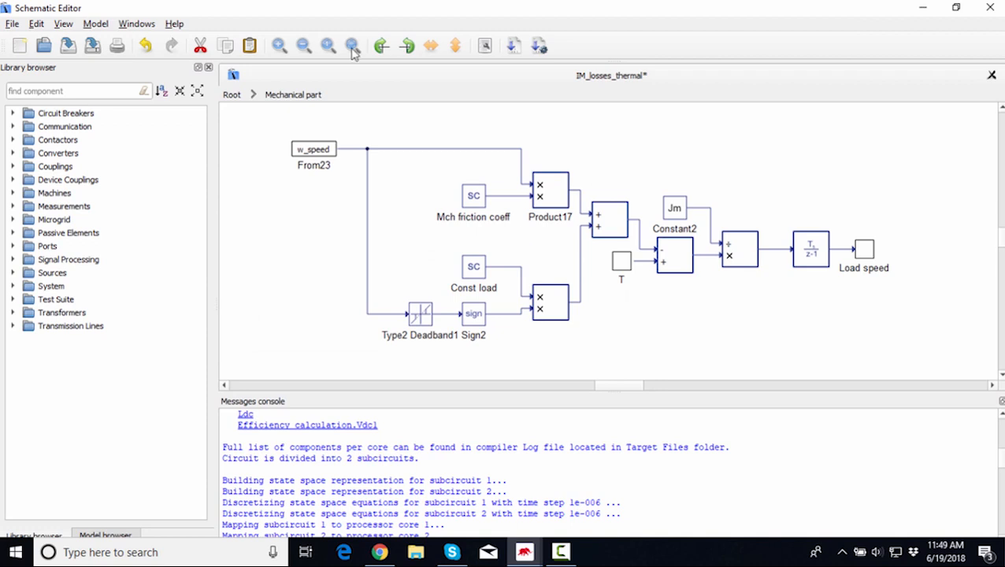
left_click(234, 95)
Open the Inverter control subsystem to view the speed control loop, then return to the Root level.
scroll(498, 333, "up", 3)
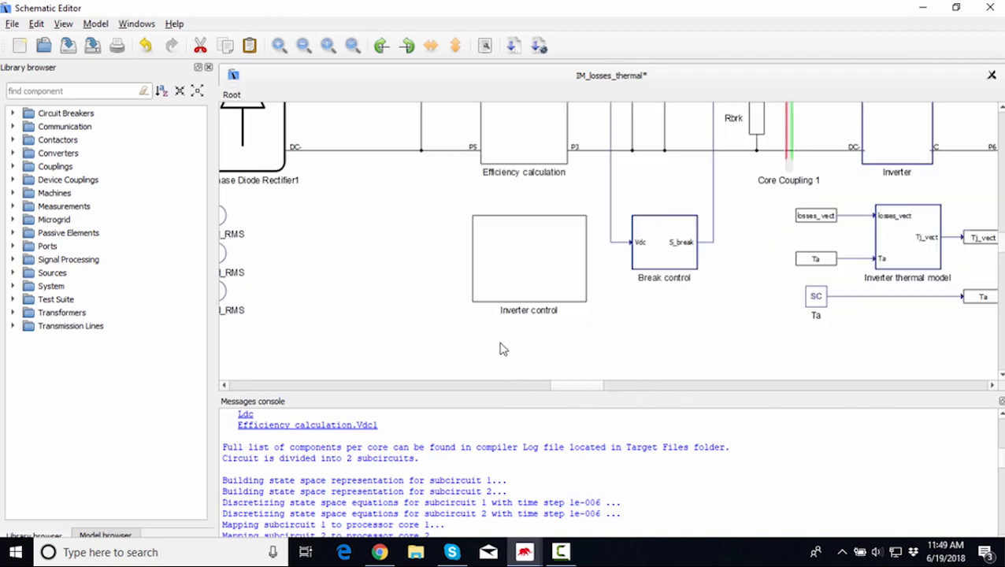
left_click(546, 247)
left_click(628, 294)
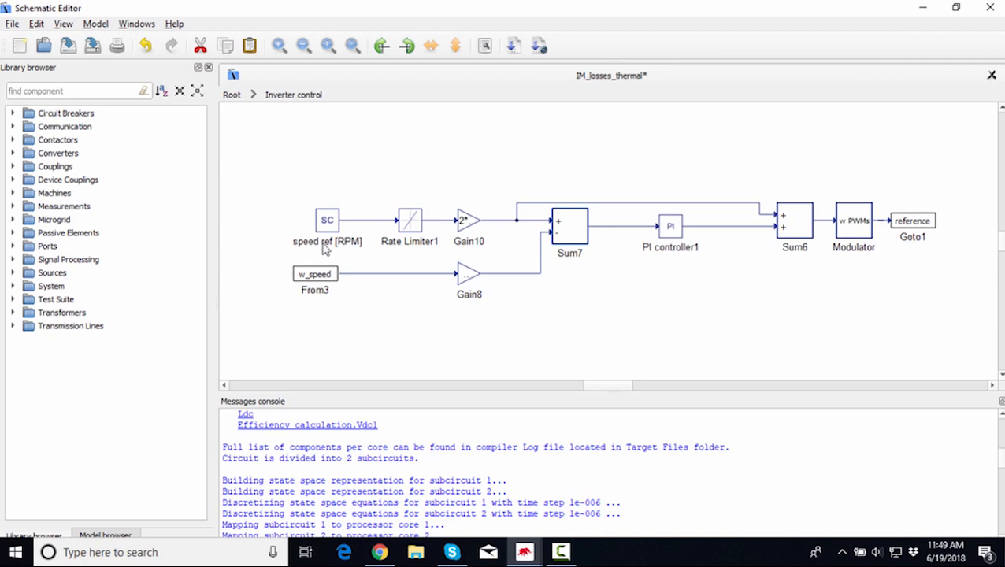
left_click(232, 96)
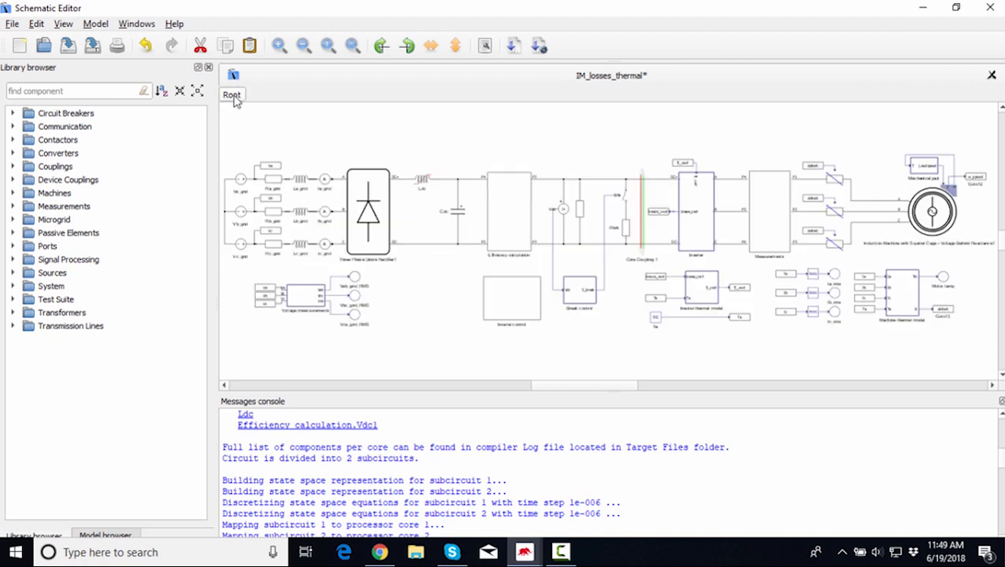
Examine the Inverter thermal model and Machine thermal model blocks and their Ta ambient temperature inputs.
left_click_drag(608, 389, 631, 391)
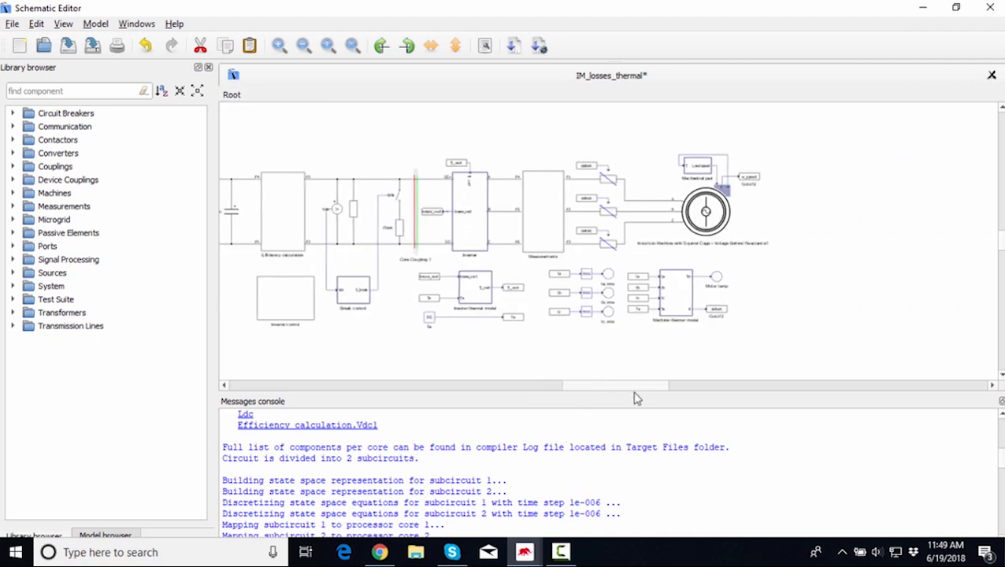
scroll(506, 356, "up", 1)
scroll(482, 351, "up", 1)
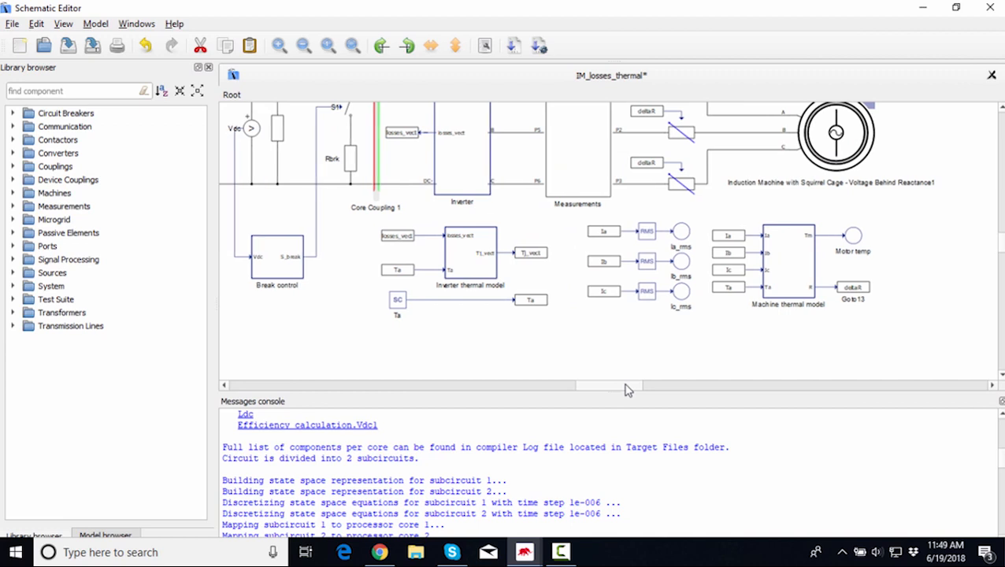
scroll(787, 238, "up", 1)
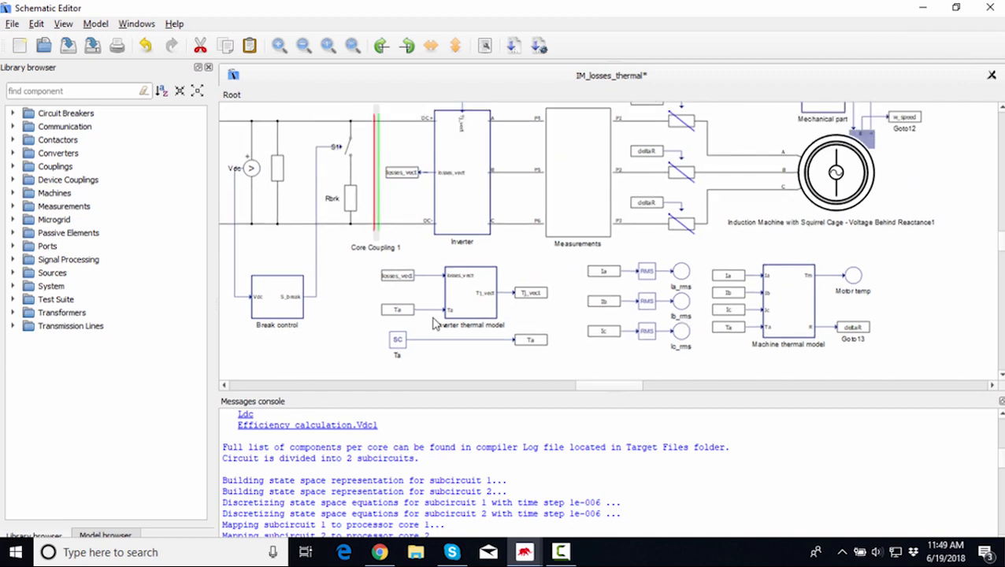
scroll(463, 344, "up", 2)
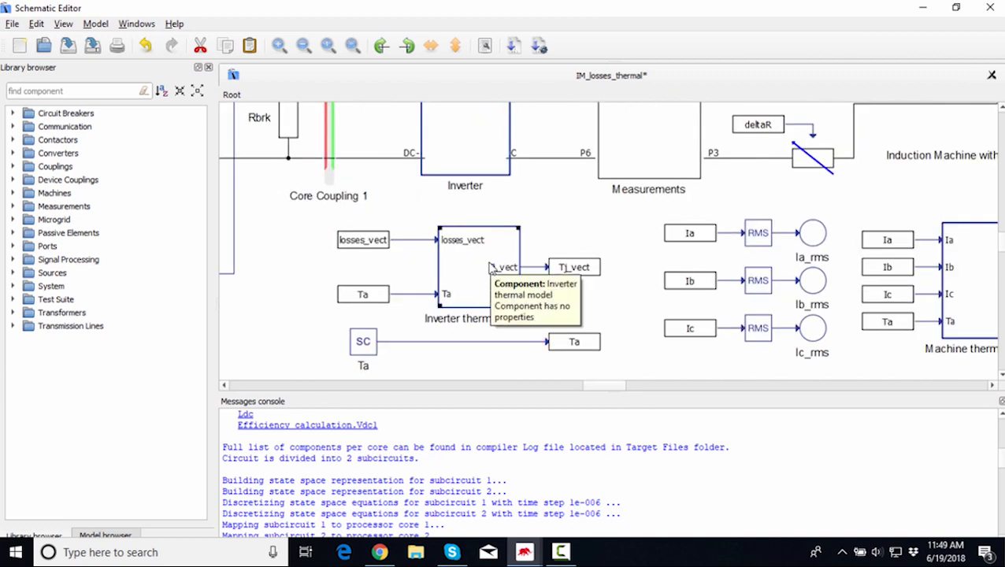
mouse_move(601, 386)
left_mouse_down()
mouse_move(627, 394)
mouse_move(613, 386)
left_mouse_up()
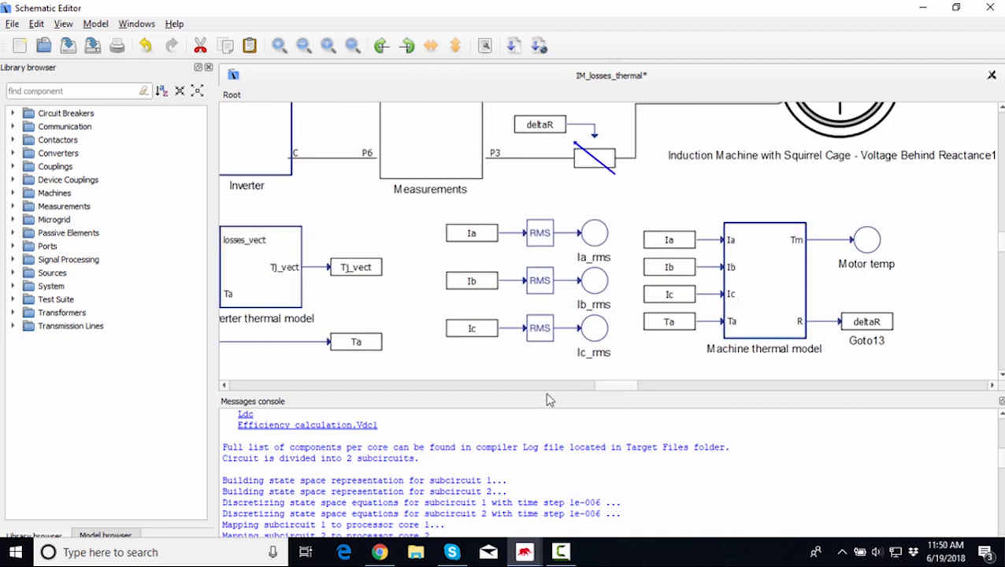
left_click_drag(623, 389, 609, 395)
left_click(621, 268)
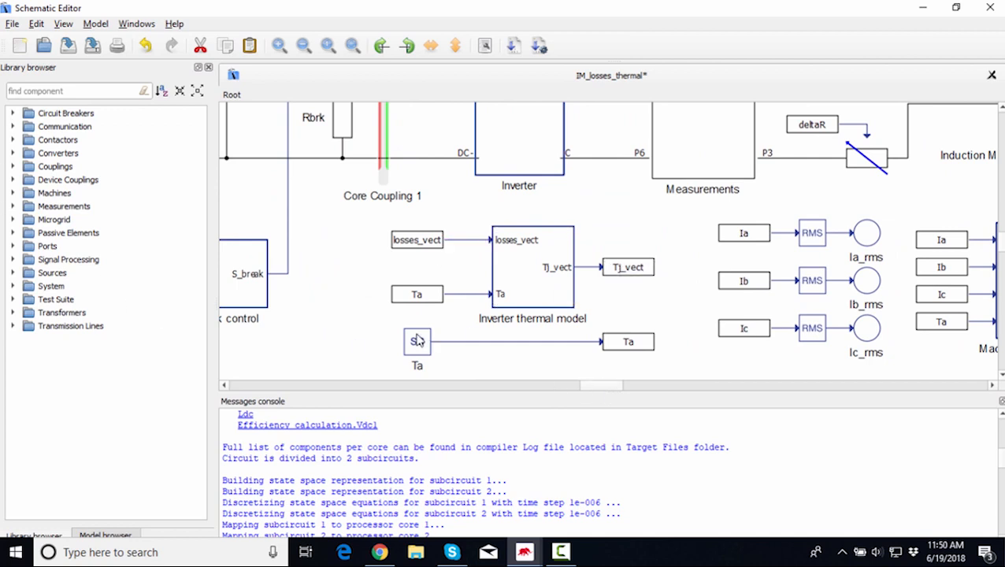
left_click(427, 296)
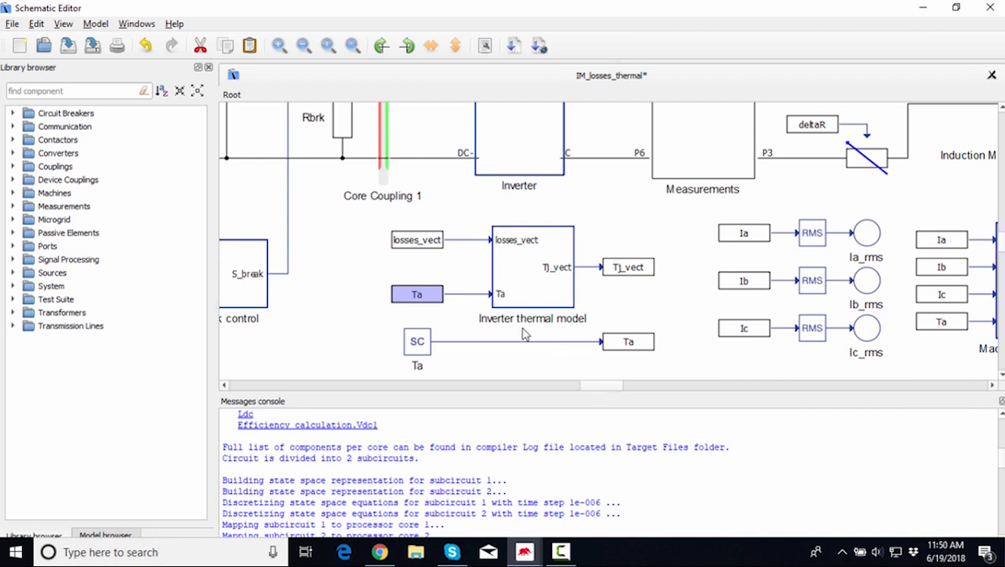
left_click_drag(612, 387, 625, 390)
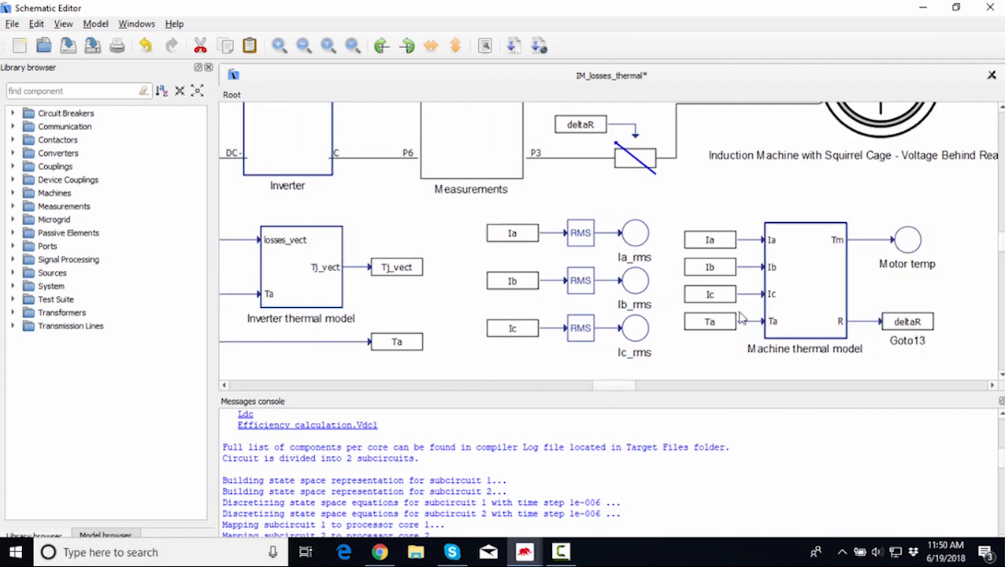
left_click(714, 321)
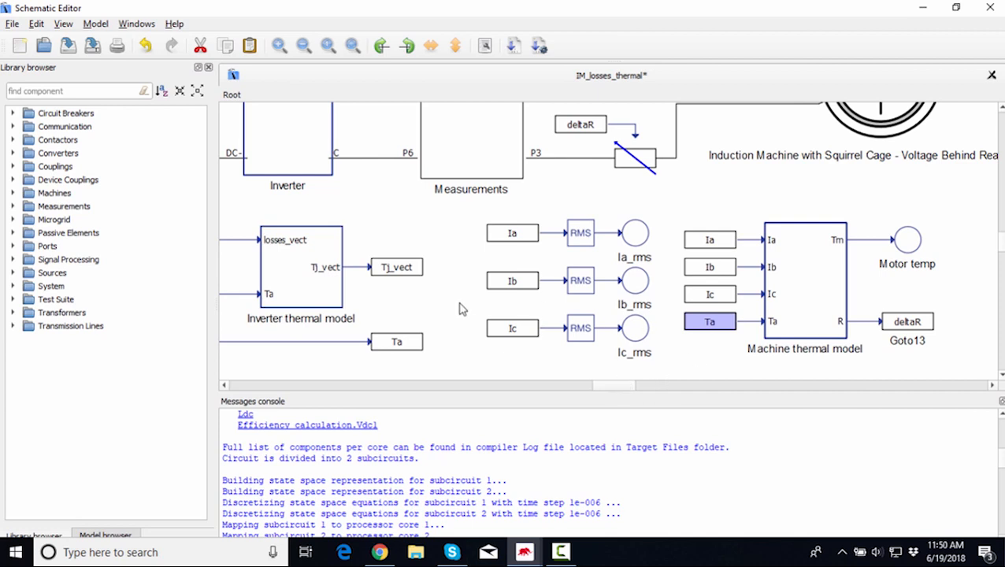
left_click_drag(621, 392, 603, 386)
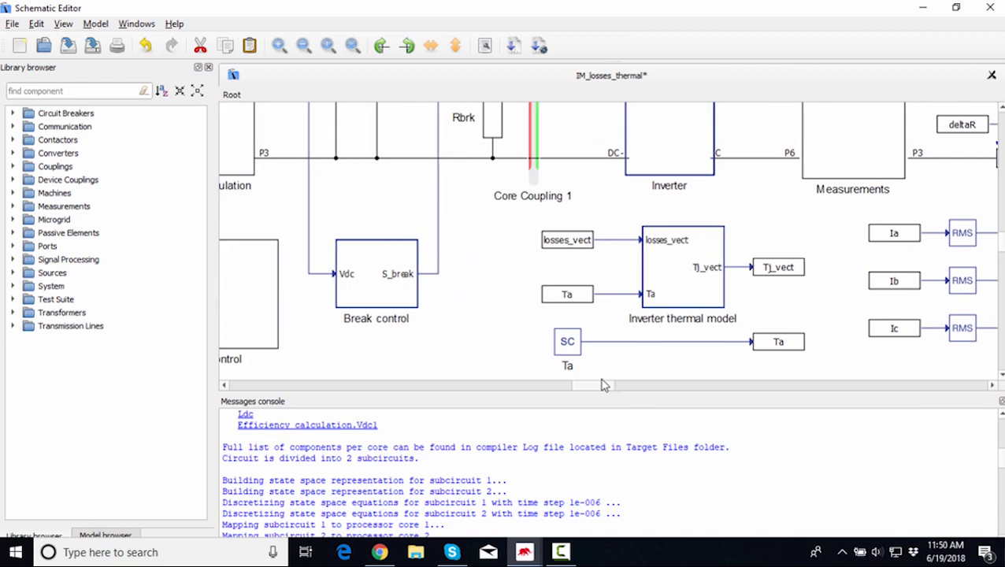
Open the Inverter thermal model subsystem and zoom to fit all its items.
left_click(674, 284)
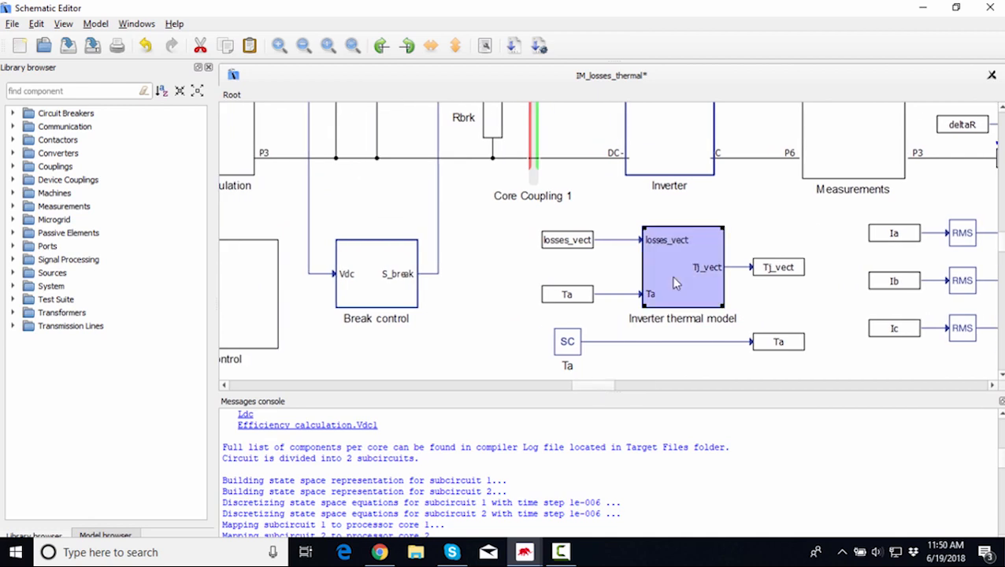
double_click(675, 284)
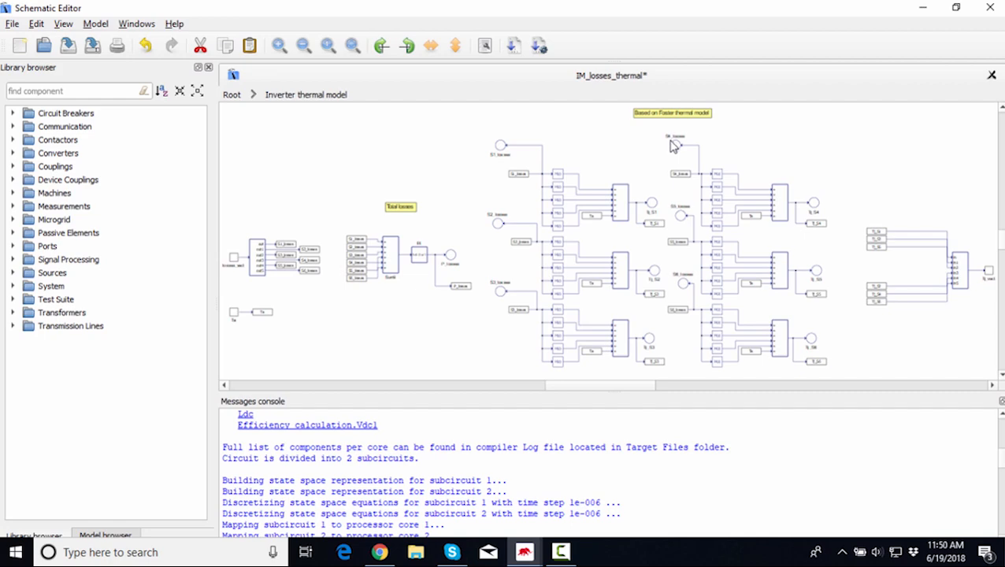
scroll(673, 145, "up", 3)
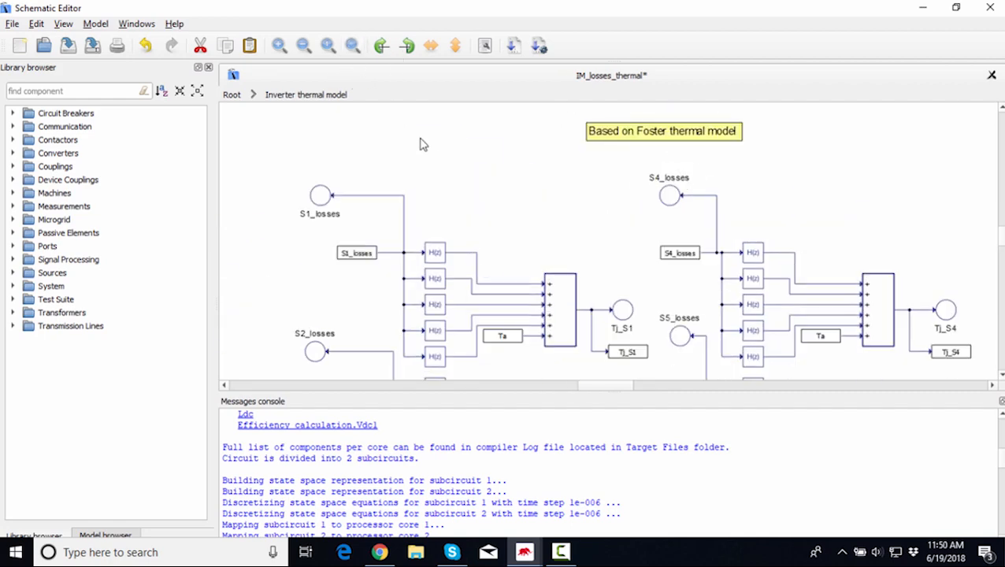
left_click(360, 47)
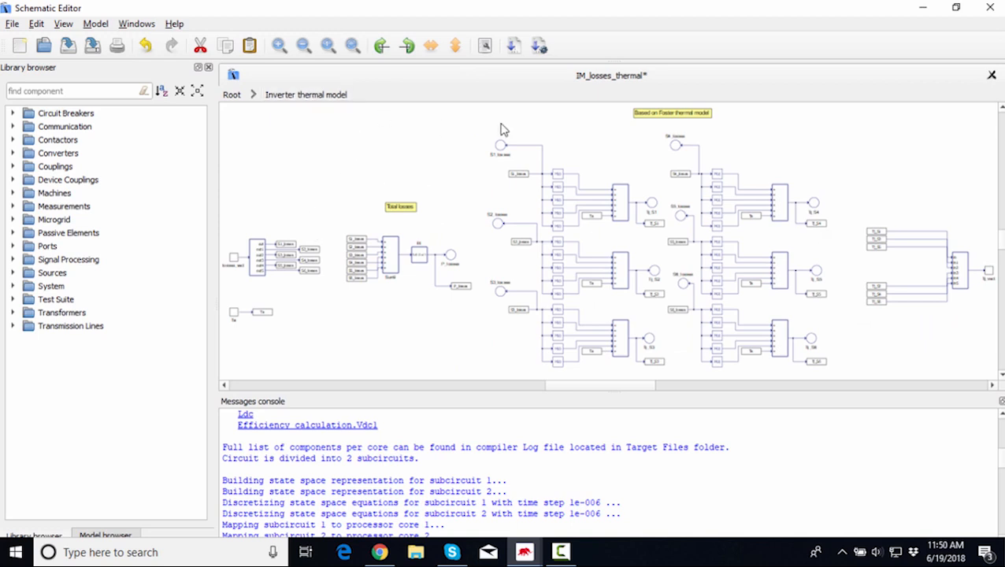
Examine the junction temperature signals combined into Tj_vect, then return to the Root level.
left_click_drag(621, 386, 650, 376)
scroll(735, 305, "up", 2)
scroll(735, 305, "down", 1)
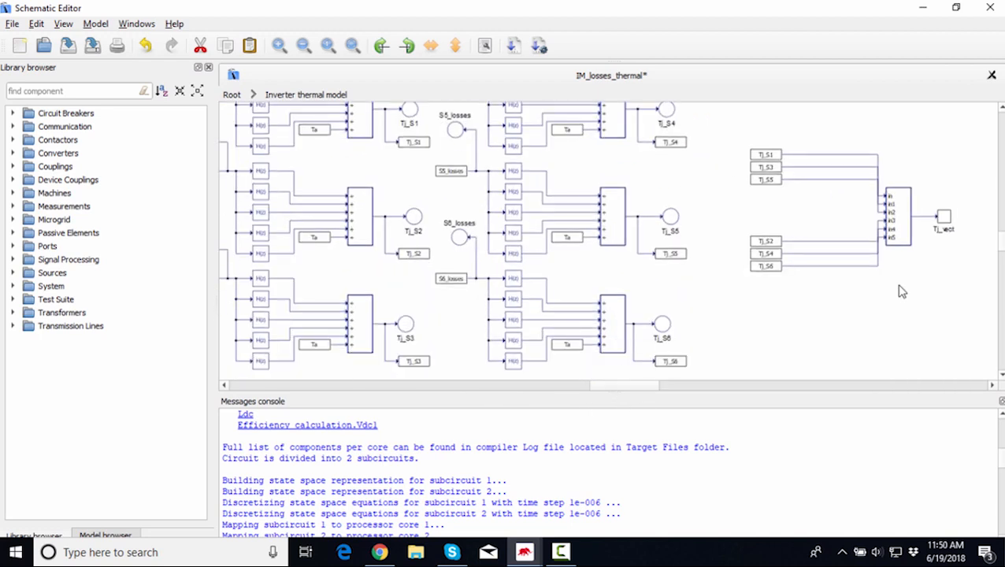
scroll(972, 235, "up", 2)
scroll(896, 199, "up", 1)
left_click(634, 174)
left_click(636, 215)
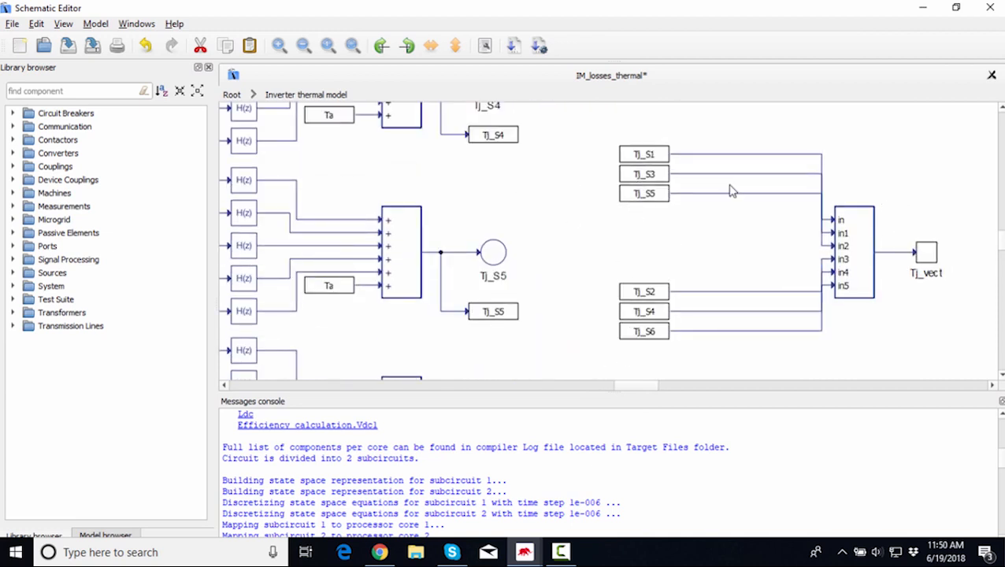
left_click(653, 338)
left_click(231, 95)
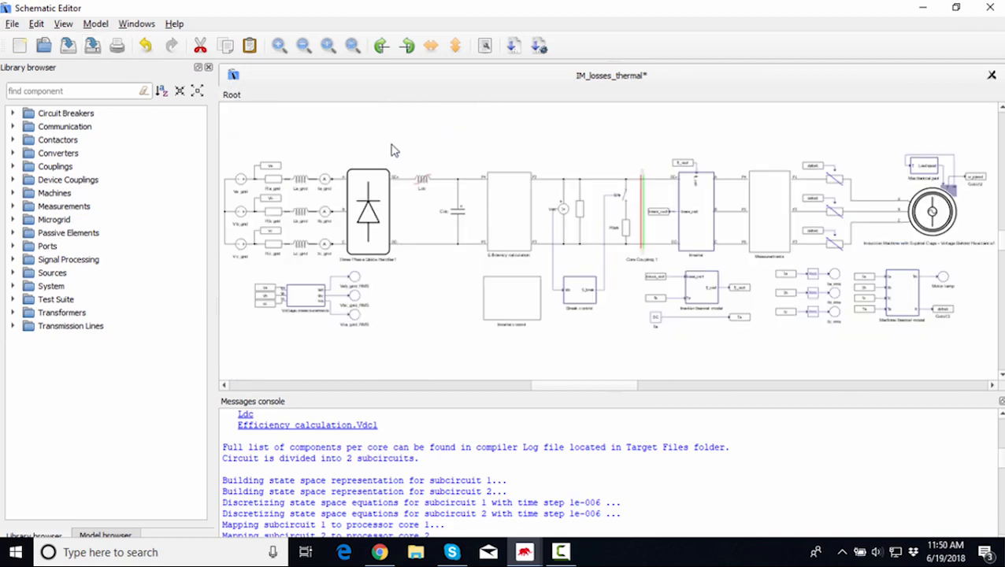
Open the Inverter subsystem and examine its contents around Three Phase Inverter1.
scroll(642, 344, "up", 2)
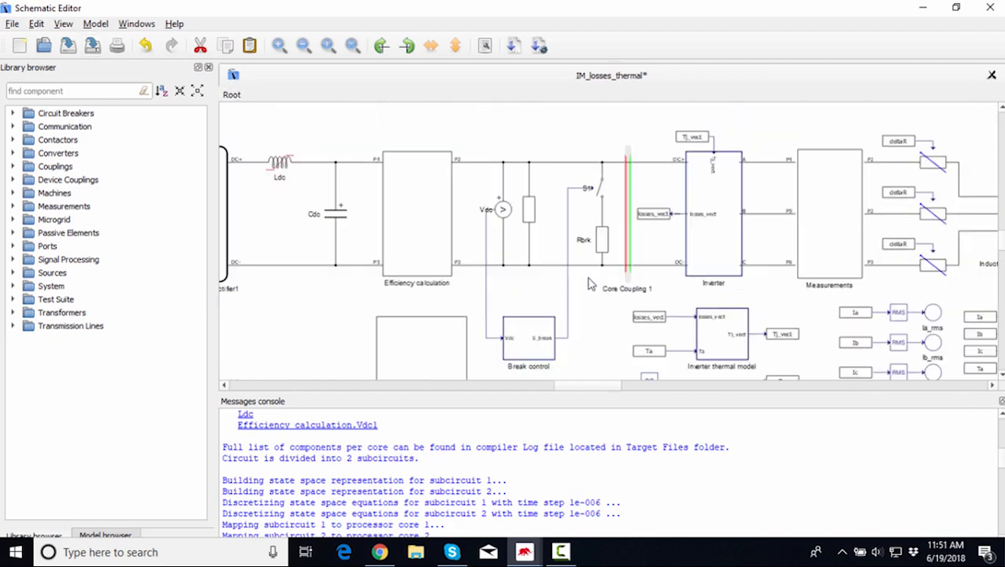
scroll(713, 208, "up", 3)
double_click(714, 205)
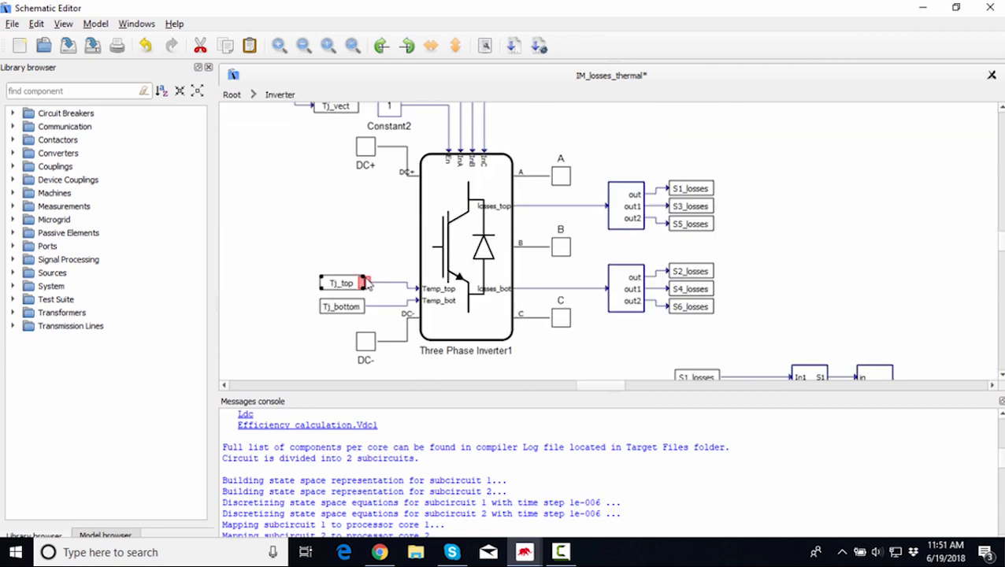
scroll(355, 276, "up", 3)
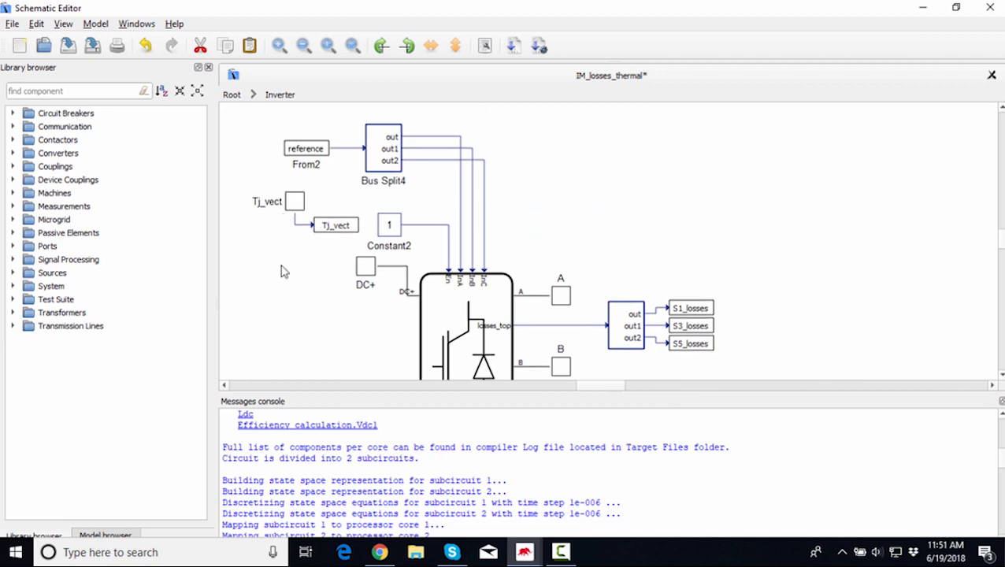
scroll(284, 271, "down", 3)
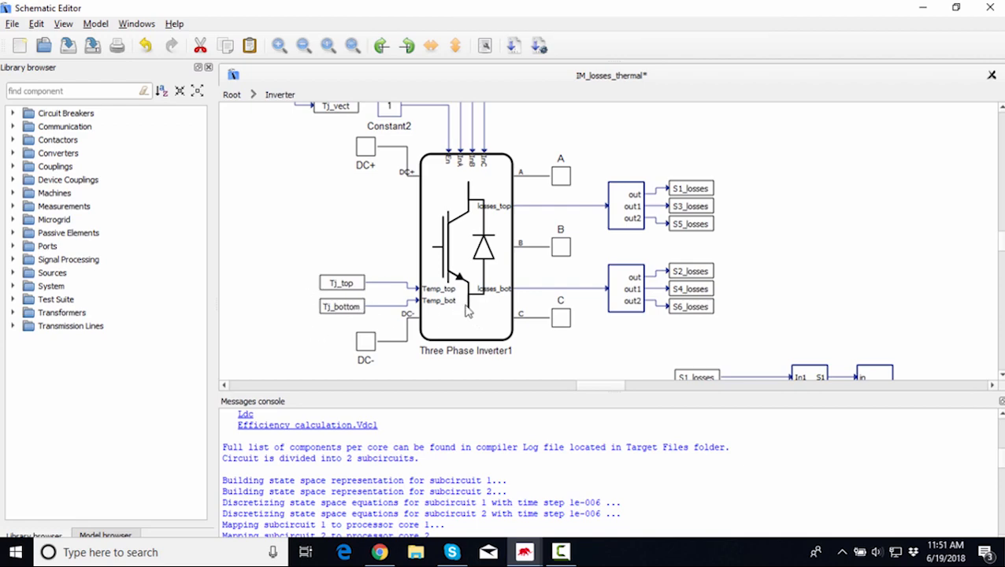
Open Three Phase Inverter1's properties, review the Losses tab, and cancel the dialog.
mouse_move(451, 298)
double_click(441, 262)
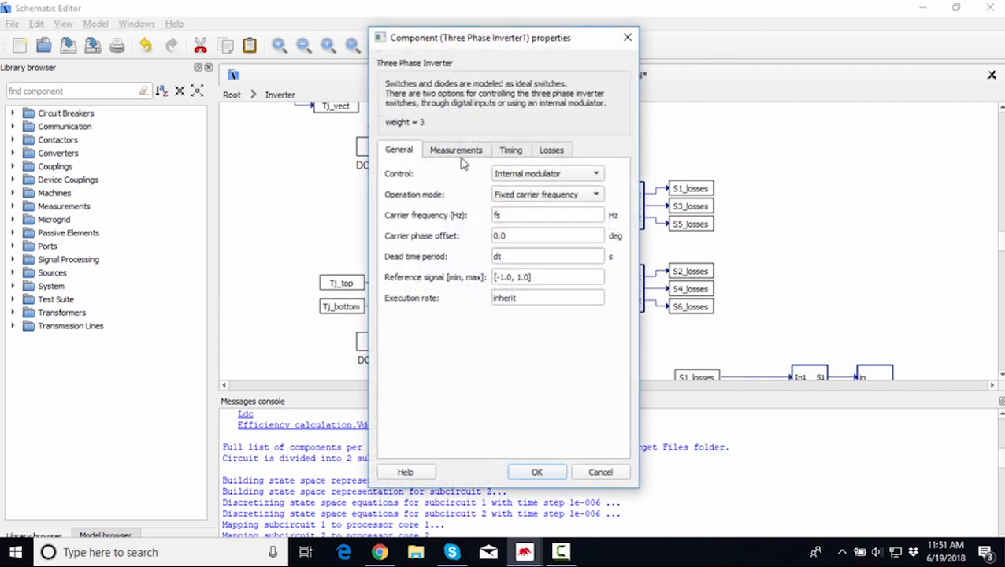
left_click(553, 152)
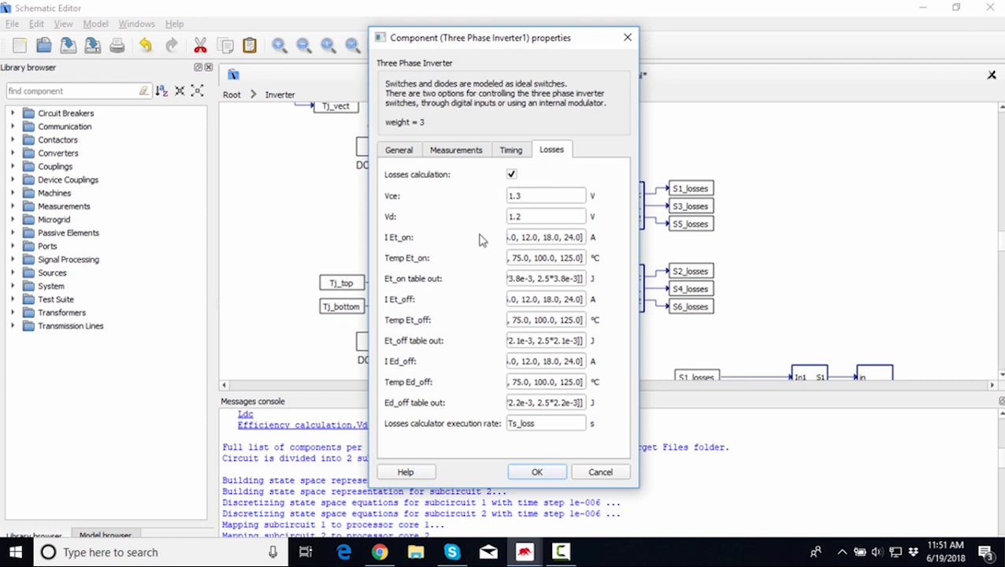
left_click(600, 477)
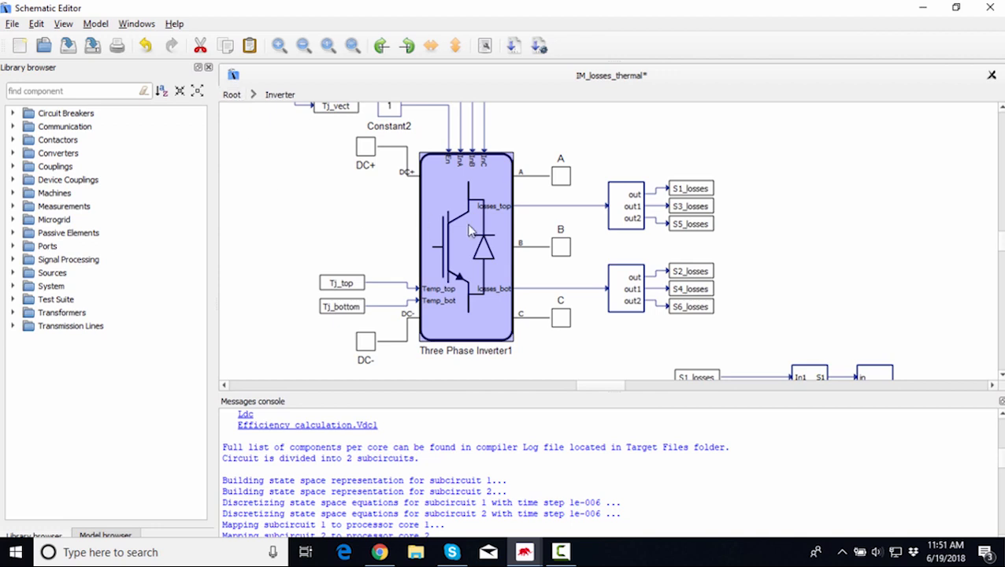
Return to the Root level and zoom in on the Machine thermal model block.
left_click(231, 94)
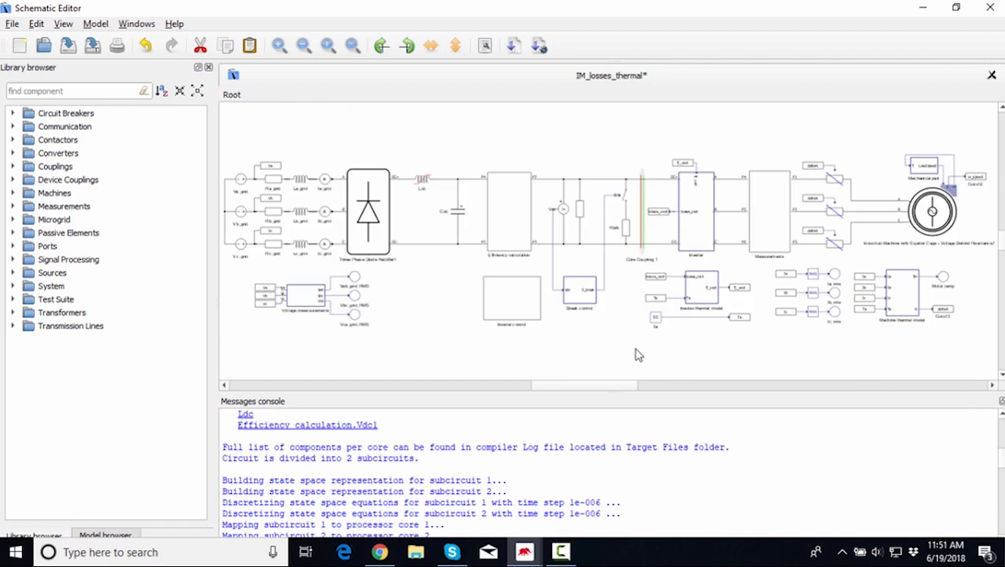
left_click_drag(605, 386, 643, 390)
scroll(613, 322, "up", 4)
scroll(616, 325, "up", 2)
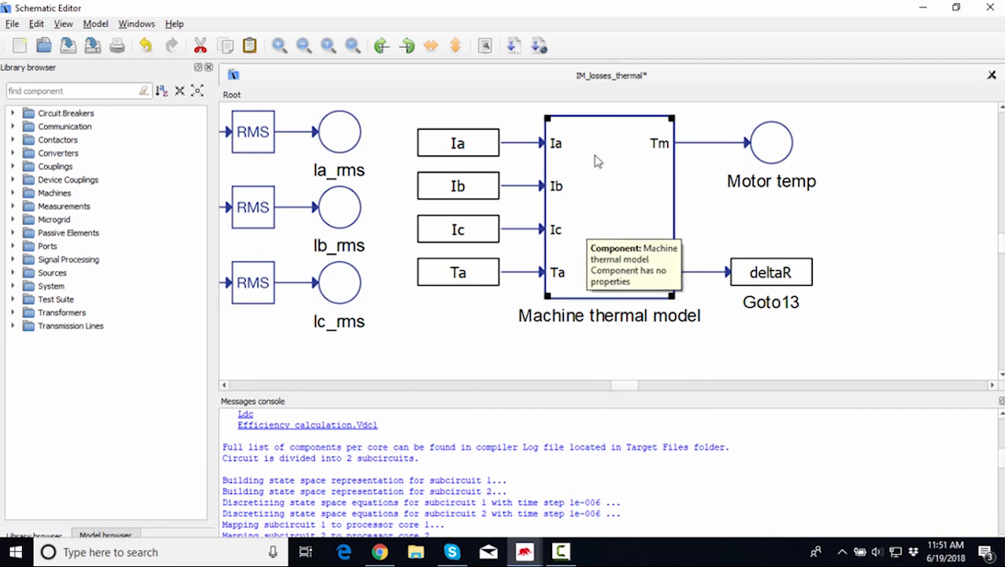
Open the Measurements subsystem briefly and return to the Root level.
scroll(511, 193, "up", 3)
scroll(444, 217, "down", 3)
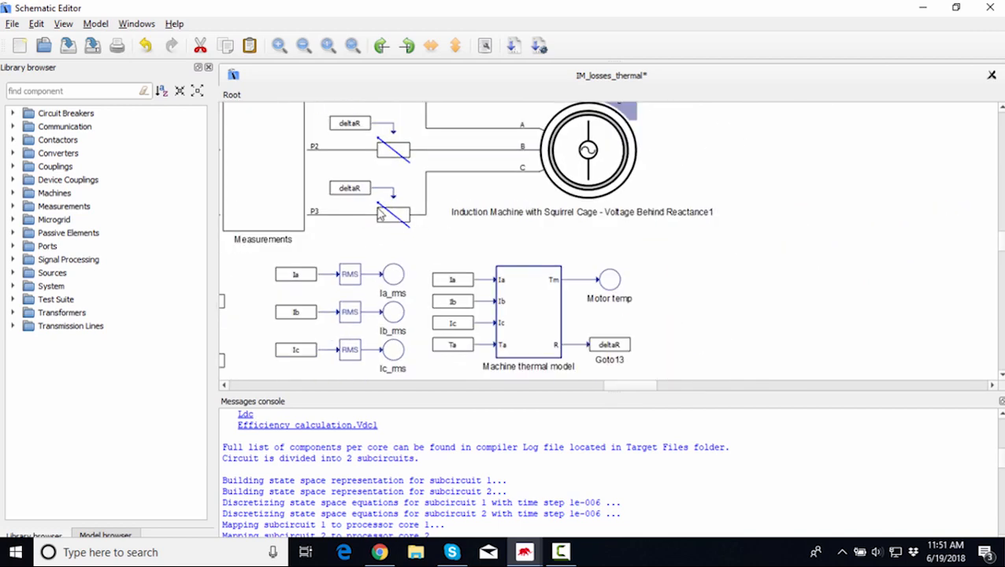
scroll(376, 207, "up", 1)
left_click(262, 125)
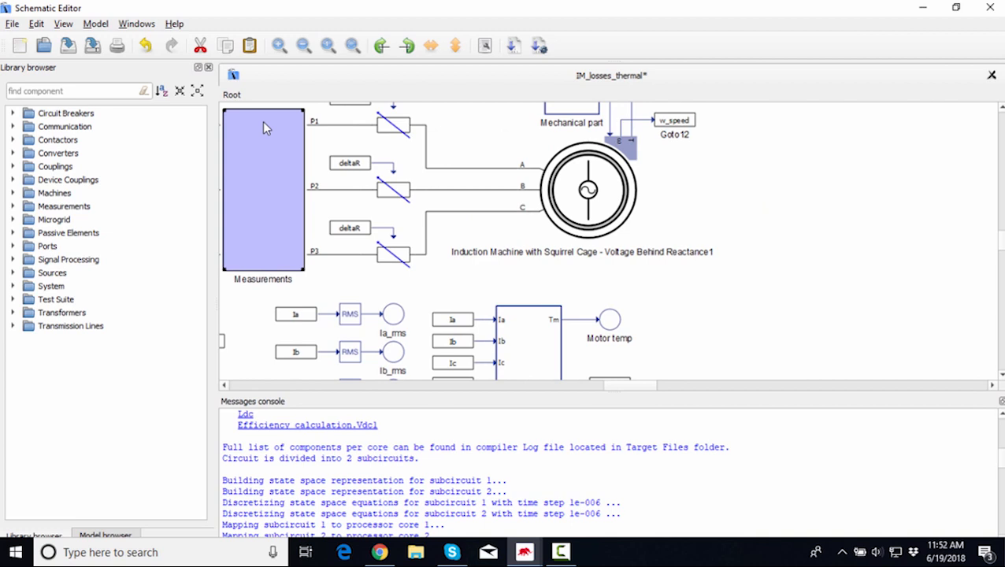
double_click(262, 125)
left_click_drag(501, 156, 548, 362)
left_click(231, 95)
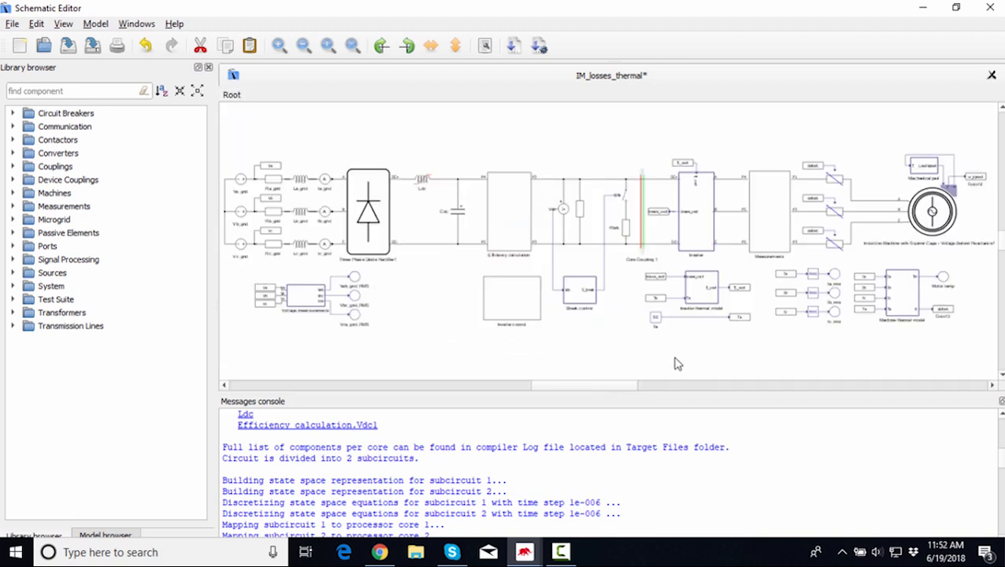
Examine the Machine thermal model's outputs, selecting the Motor temp probe and the deltaR Goto13 tag.
left_click_drag(583, 386, 618, 404)
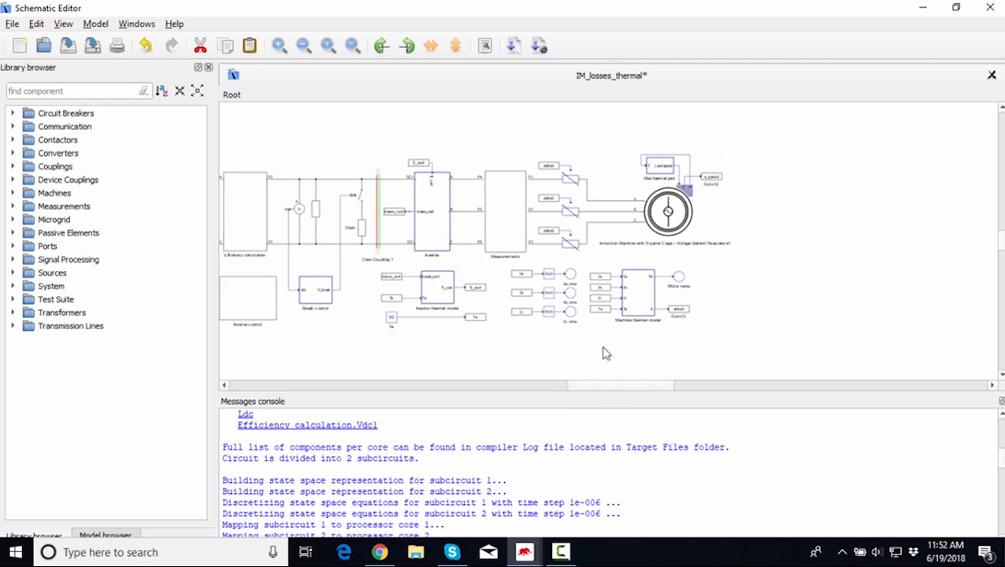
scroll(575, 343, "up", 3)
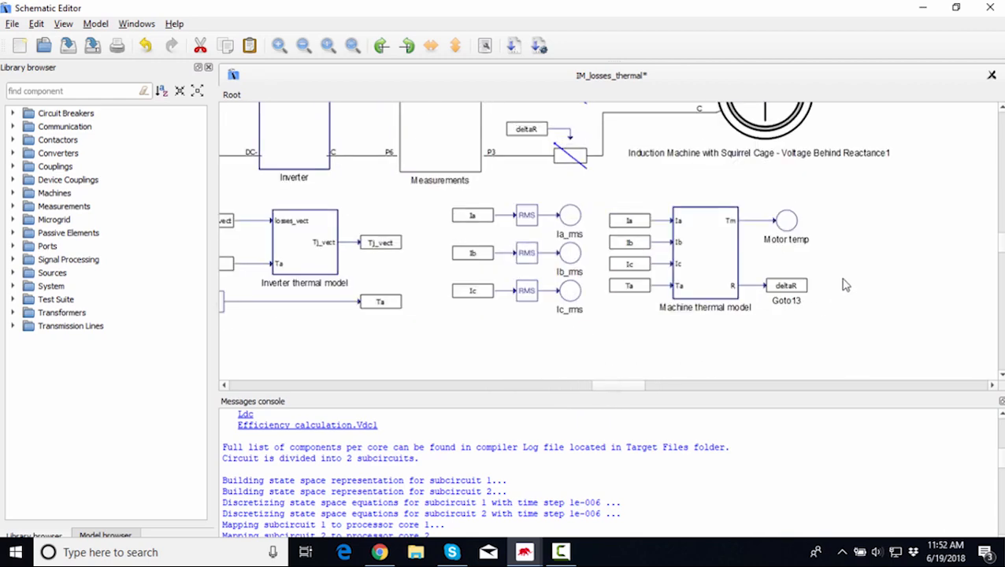
scroll(844, 285, "up", 2)
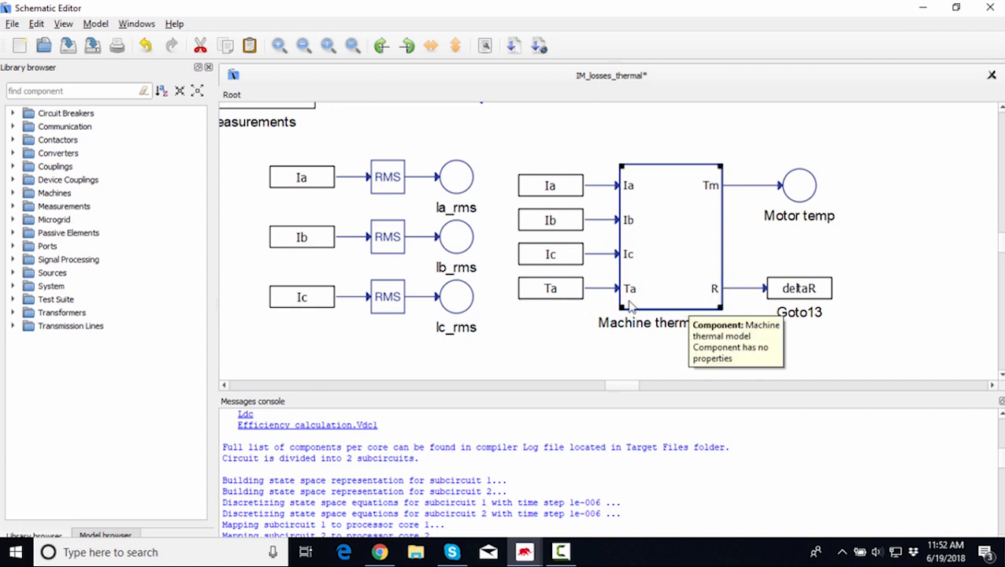
left_click(783, 207)
scroll(882, 309, "up", 3)
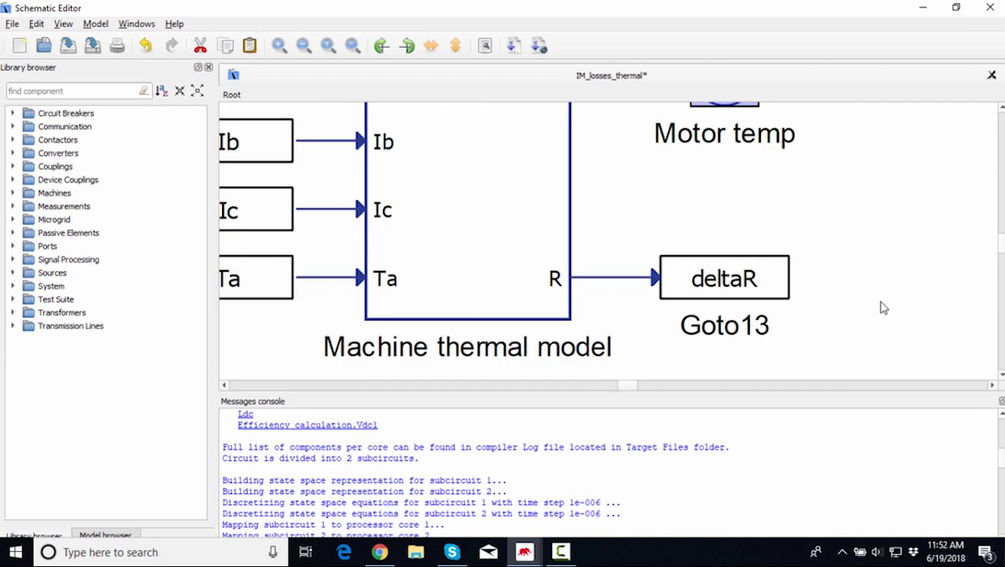
scroll(836, 297, "down", 1)
scroll(837, 297, "down", 1)
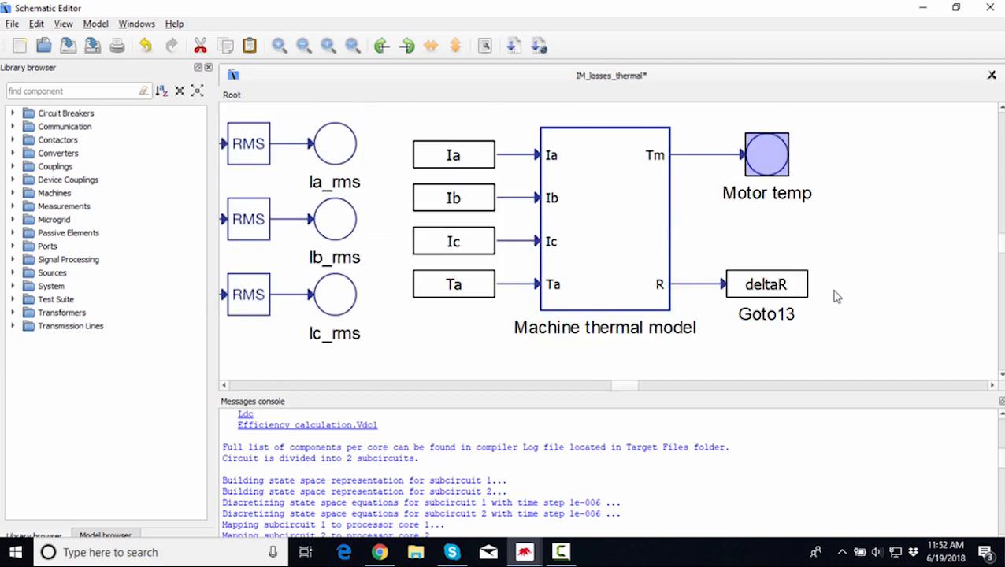
left_click(771, 290)
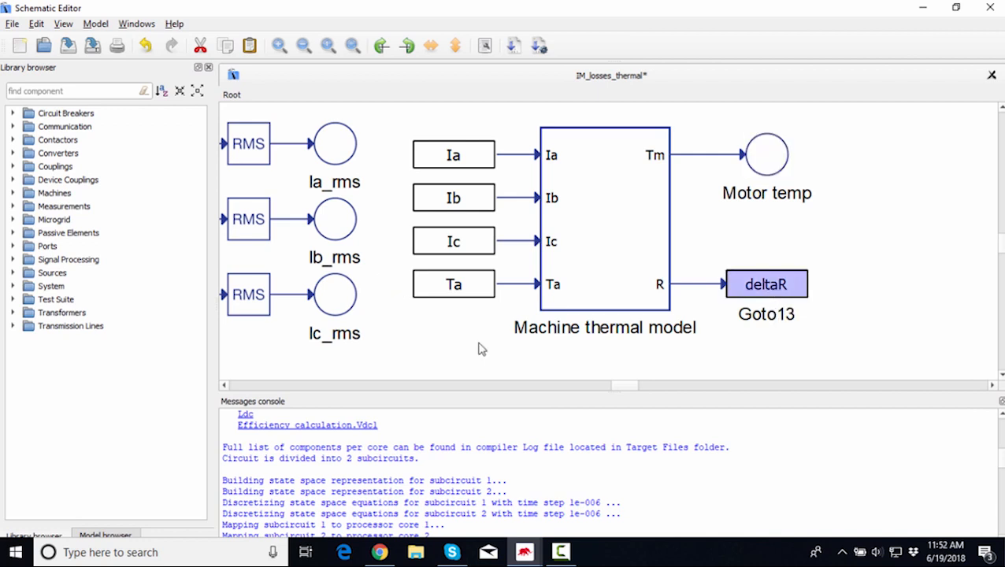
left_click_drag(633, 386, 631, 392)
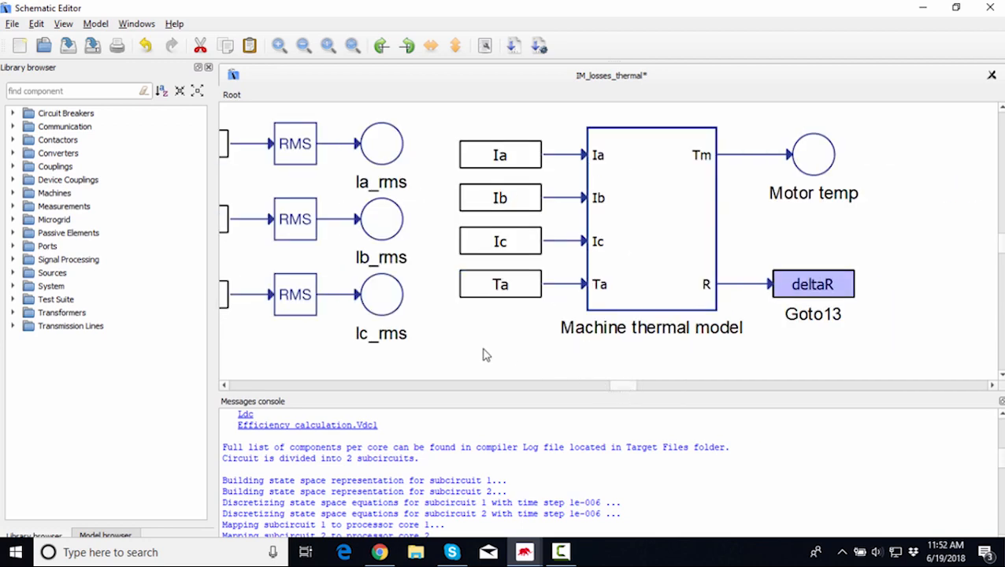
Inspect the three variable resistors fed by deltaR on the machine phases, checking RL1's properties.
scroll(485, 355, "up", 5)
scroll(483, 354, "up", 2)
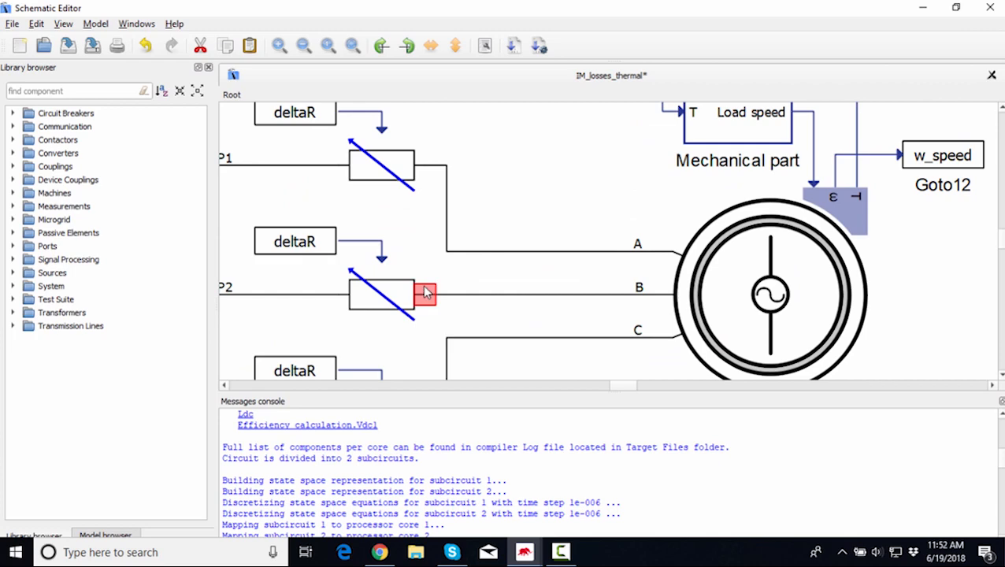
scroll(528, 189, "down", 1)
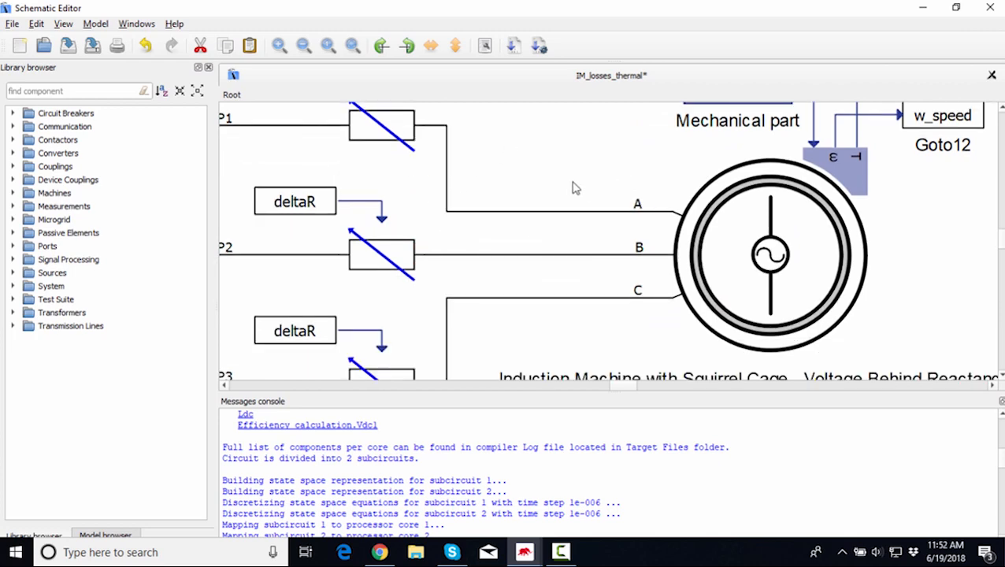
scroll(495, 181, "down", 1)
scroll(495, 180, "down", 1)
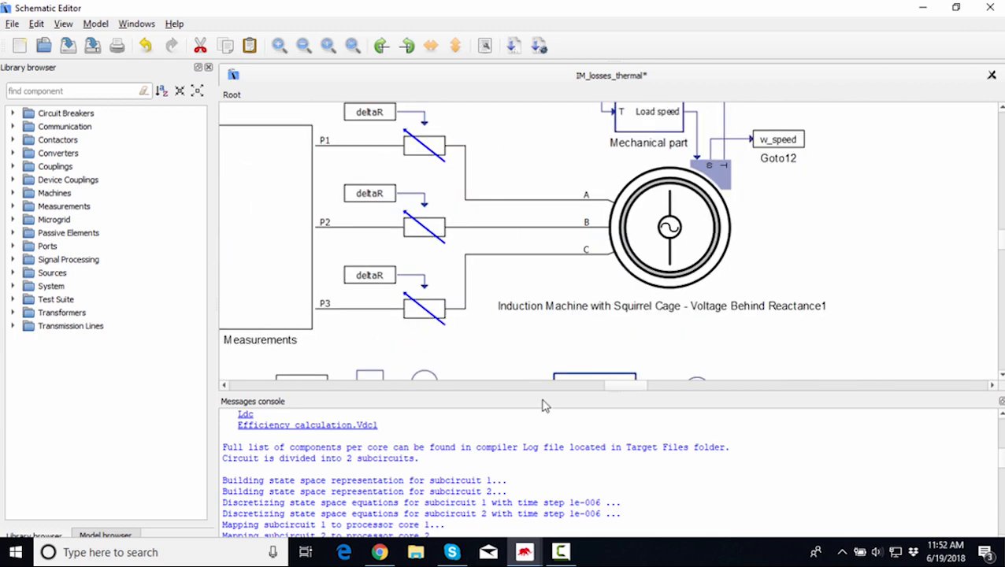
left_click_drag(622, 390, 619, 385)
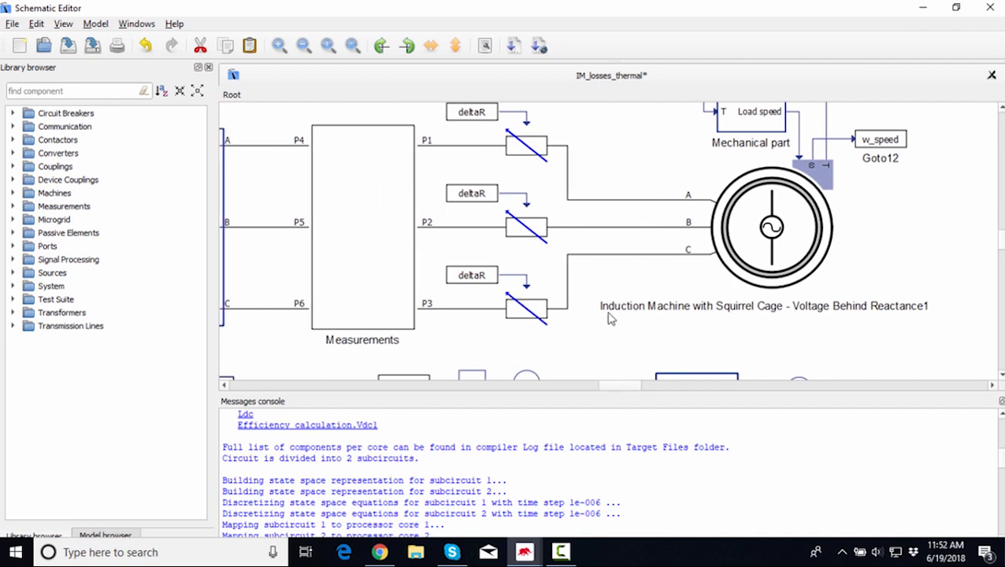
scroll(611, 318, "up", 1)
left_click(539, 190)
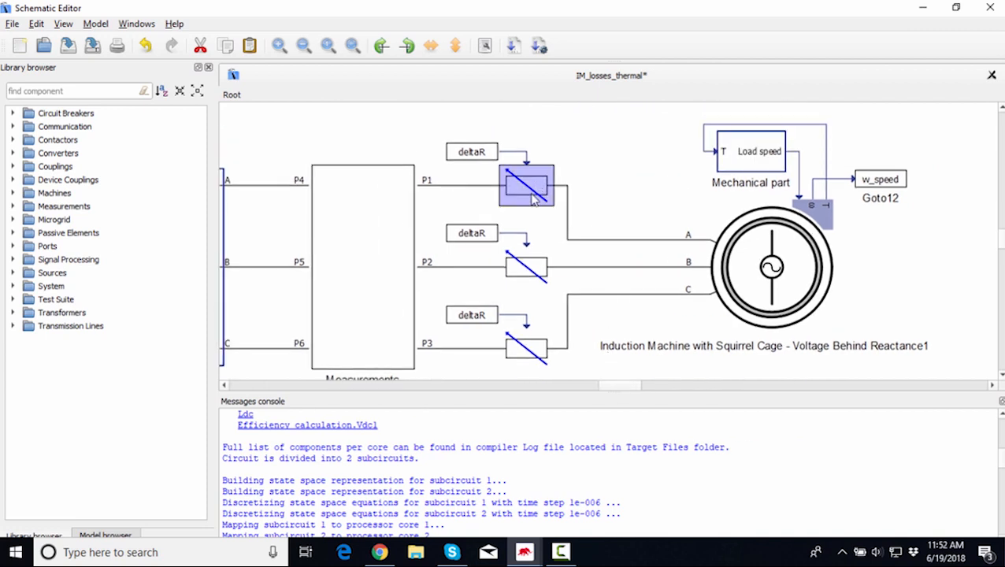
left_click(534, 280)
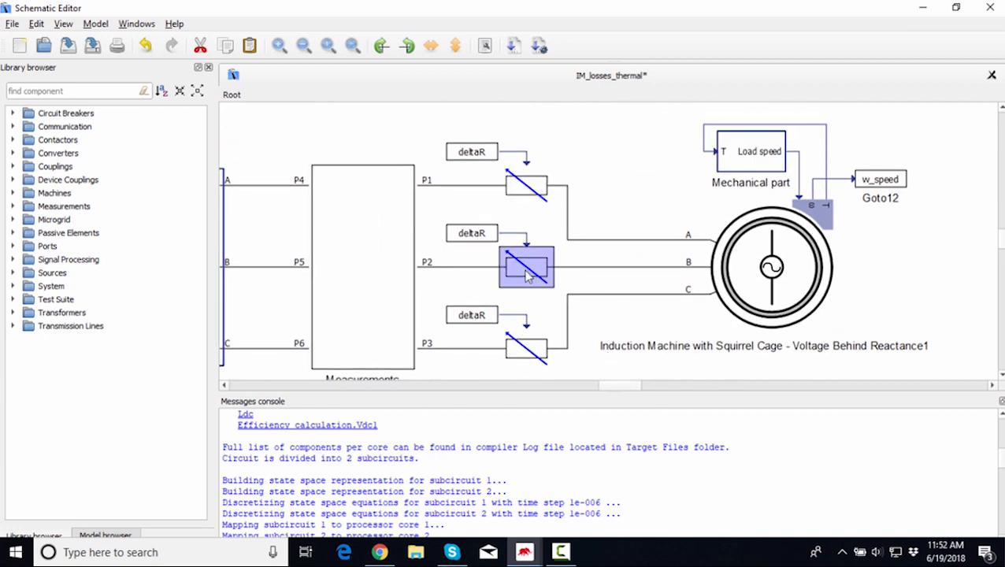
left_click(526, 357)
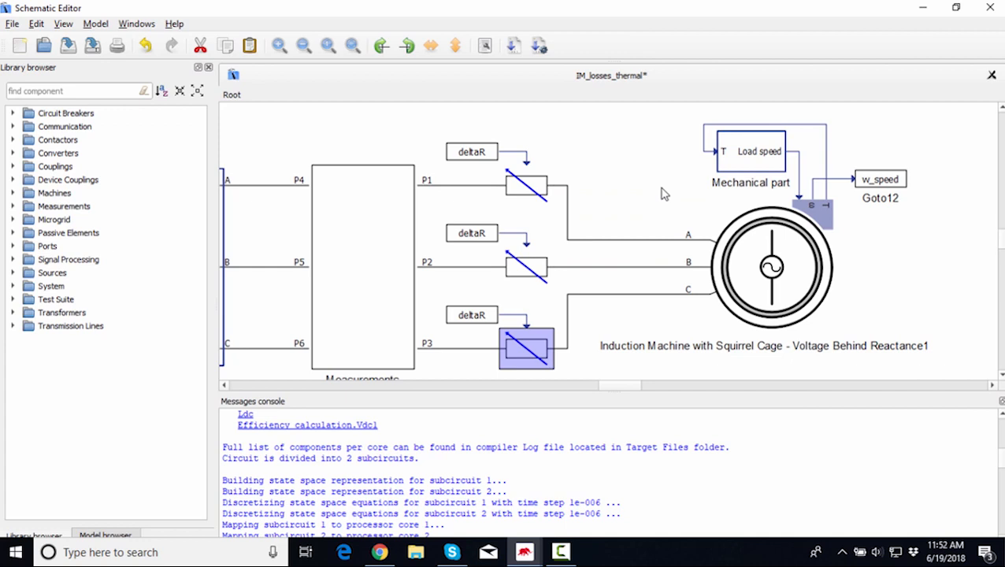
left_click(637, 212)
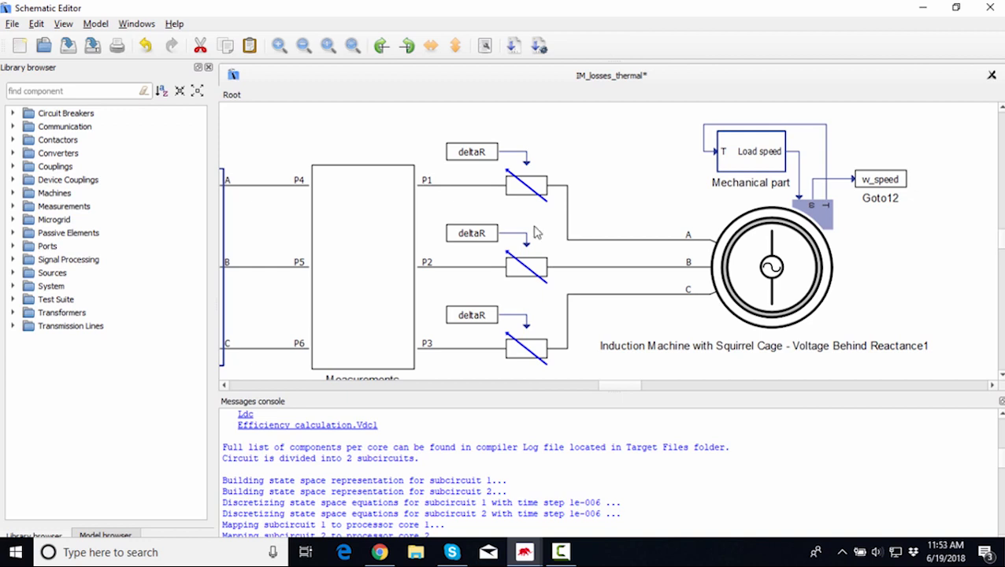
mouse_move(524, 199)
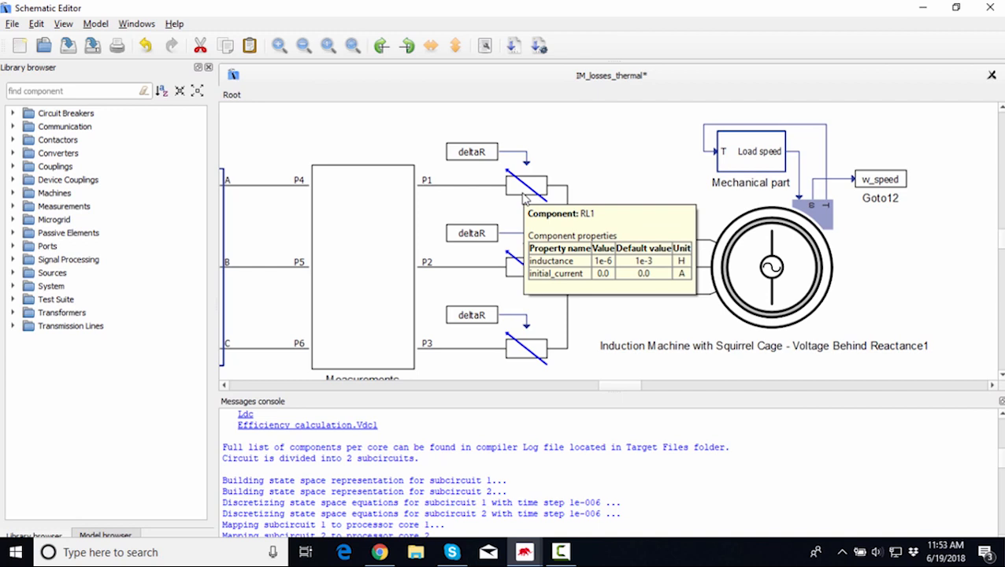
Open the schematic settings, view the HIL402 device table, and cancel the settings dialog.
key("ctrl+t")
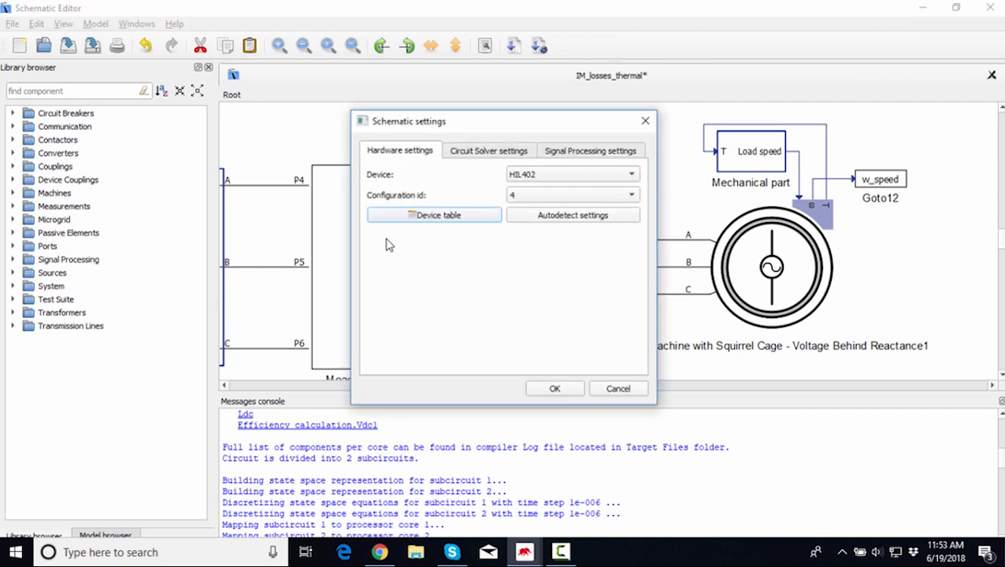
left_click(432, 225)
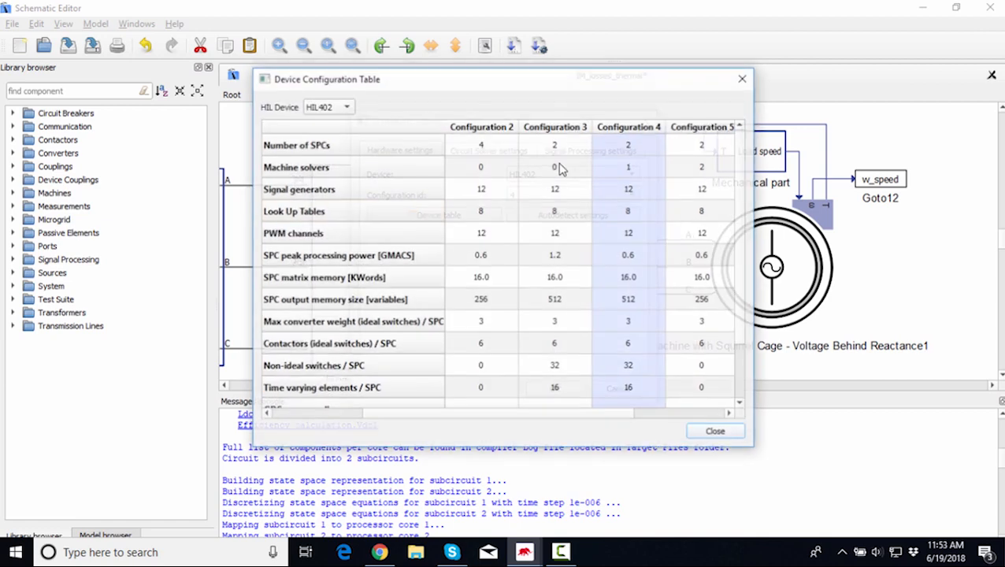
left_click(744, 77)
mouse_move(482, 131)
left_mouse_down()
mouse_move(508, 192)
mouse_move(494, 130)
left_mouse_up()
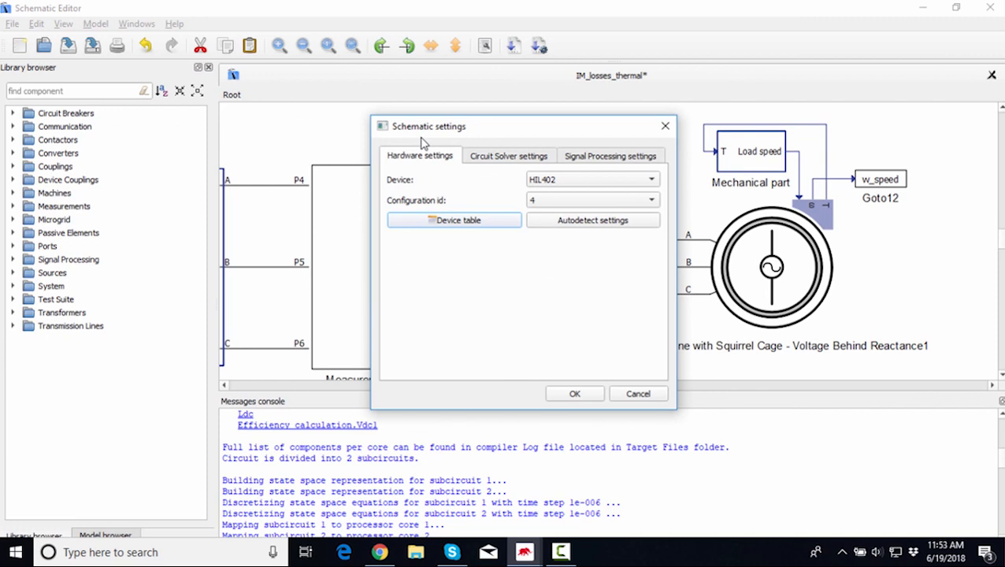
left_click(628, 393)
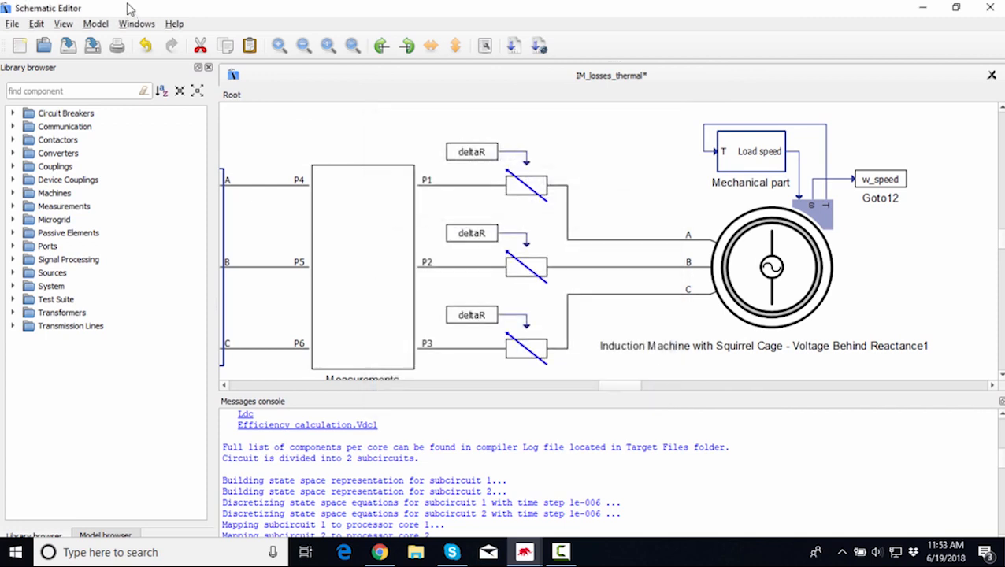
Reopen the schematic settings, review Configuration 4 in the device table, and close both dialogs.
left_click(95, 24)
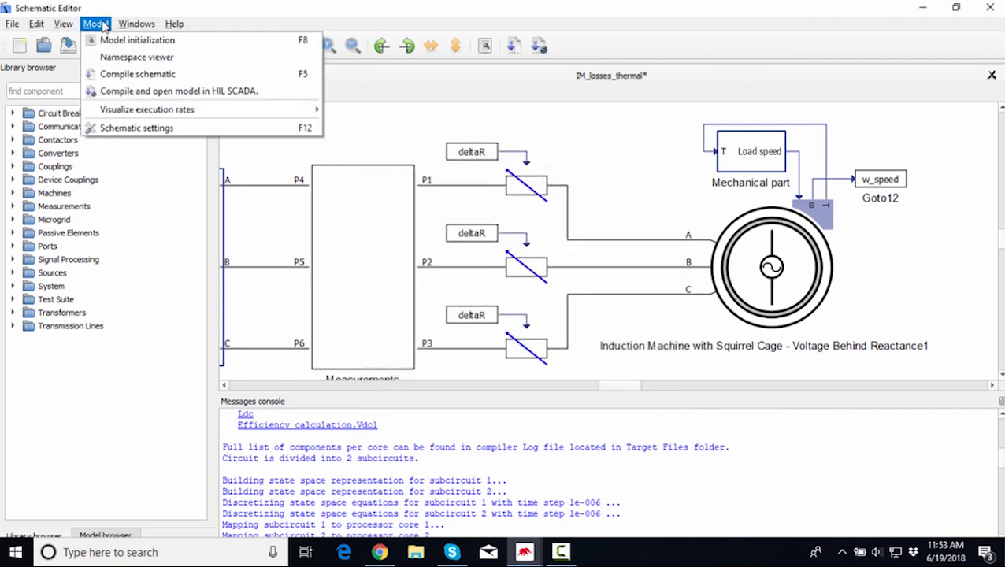
left_click(138, 128)
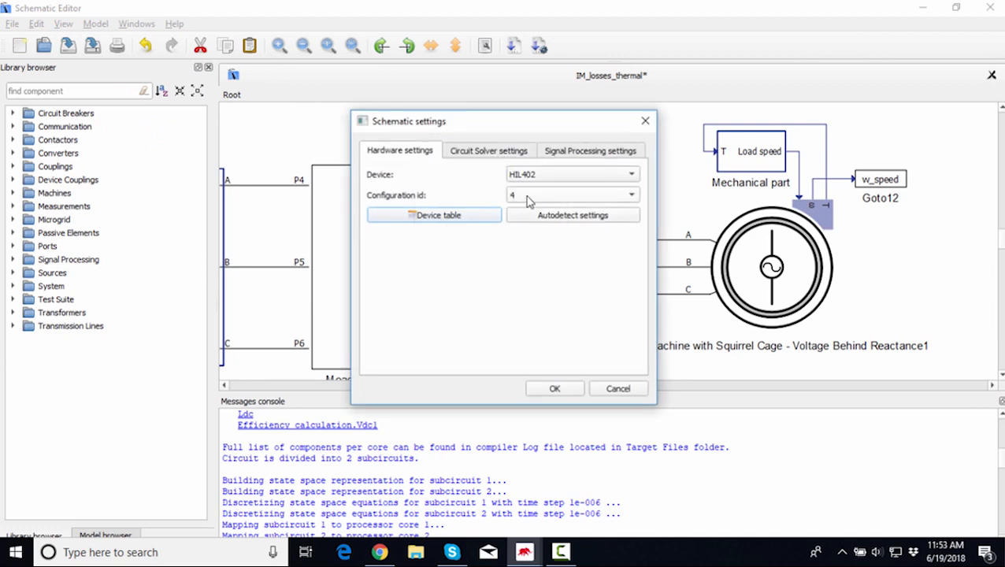
left_click(437, 220)
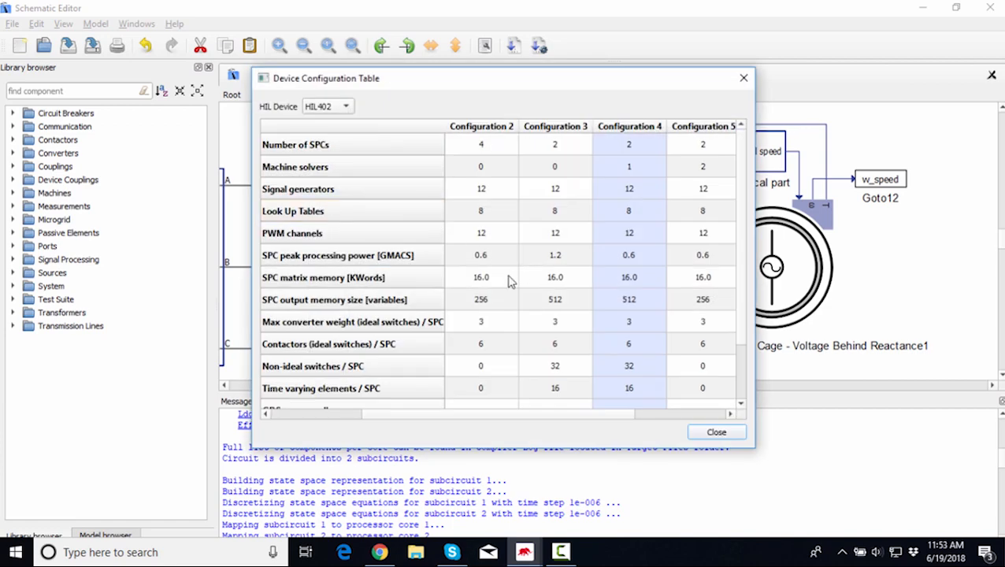
scroll(494, 311, "down", 1)
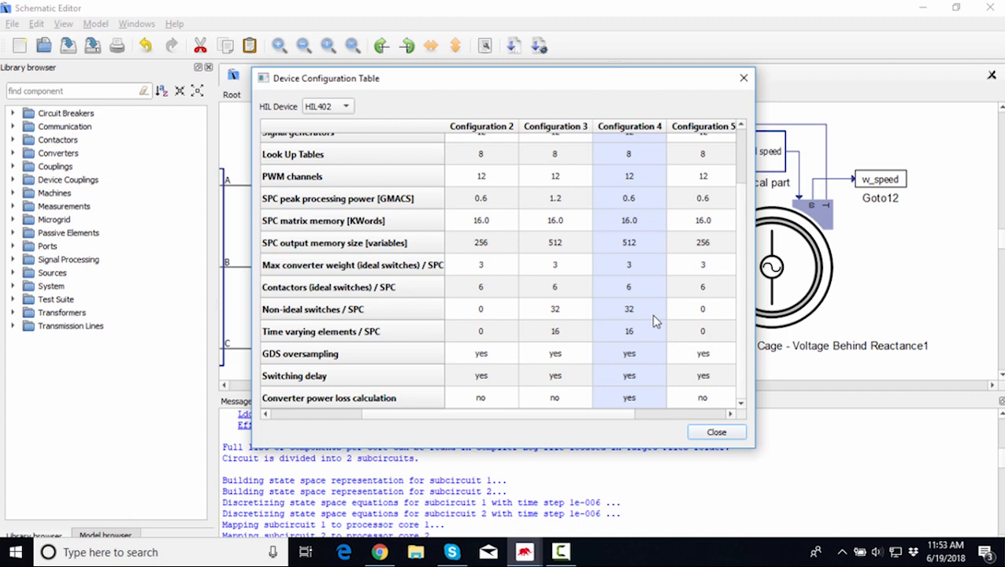
scroll(654, 320, "up", 1)
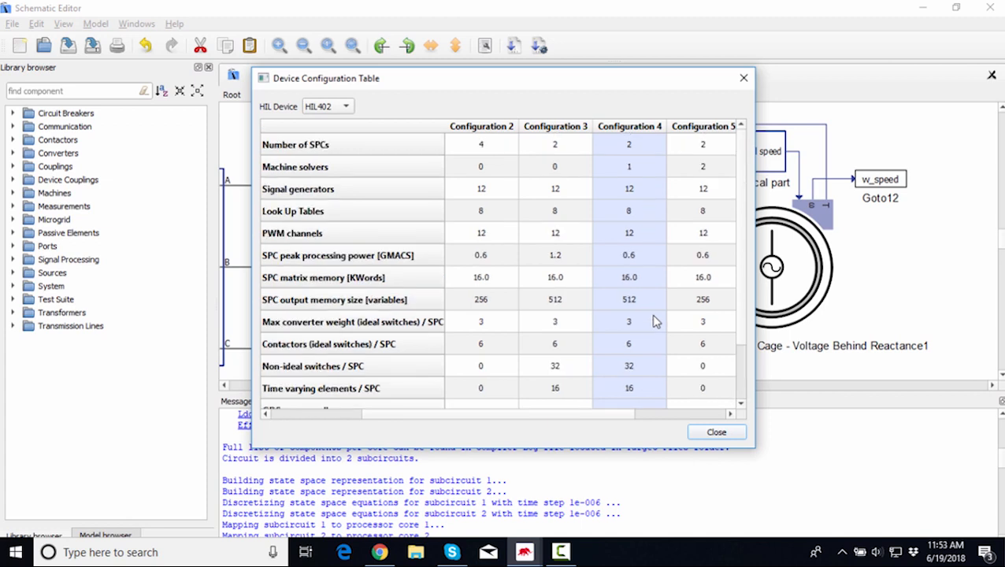
left_click(628, 170)
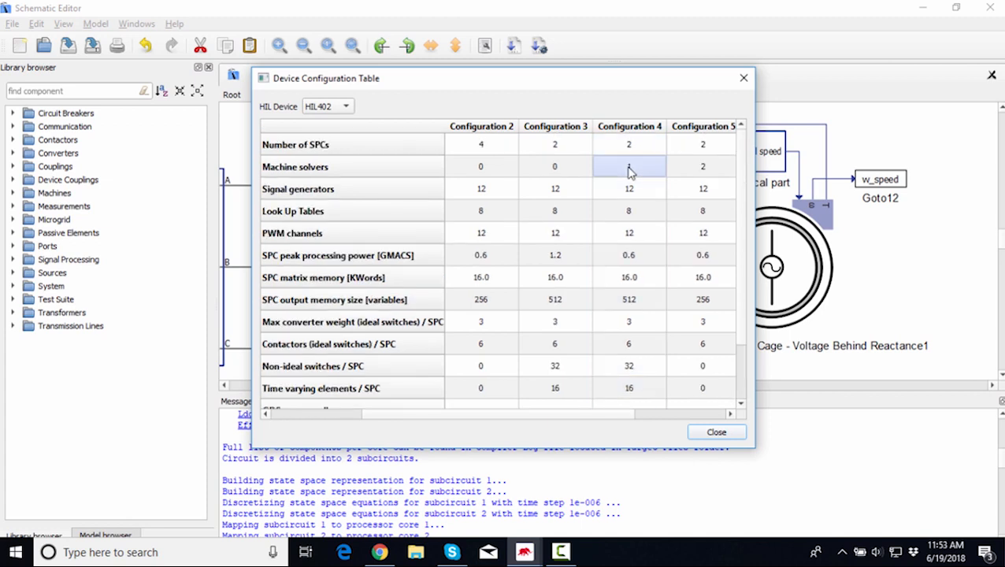
scroll(629, 199, "down", 1)
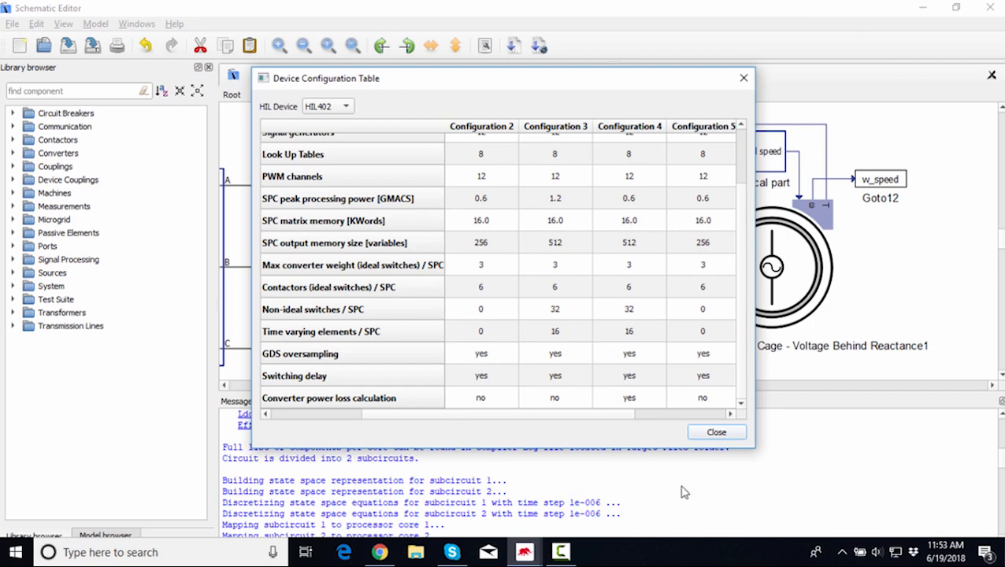
left_click(725, 435)
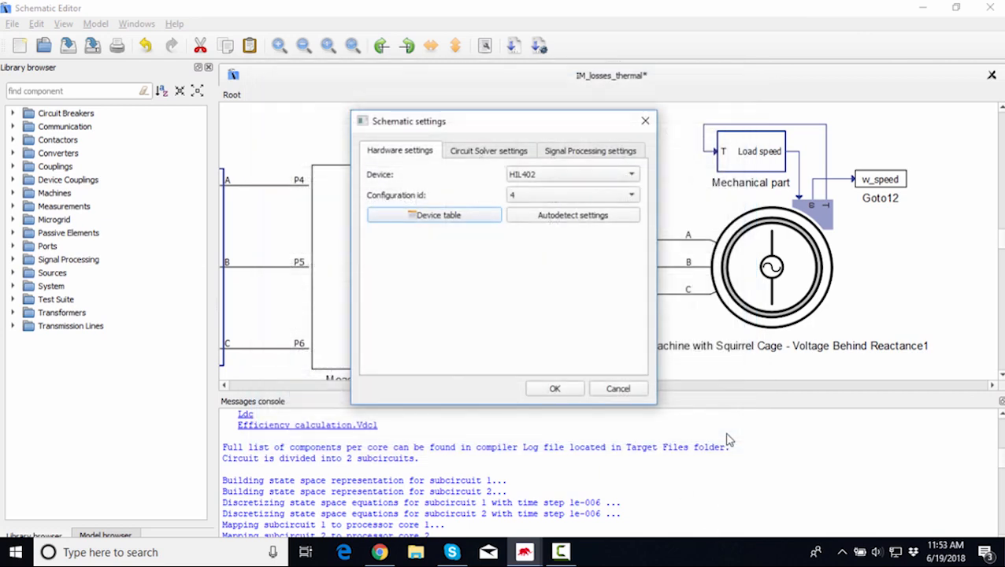
left_click(618, 389)
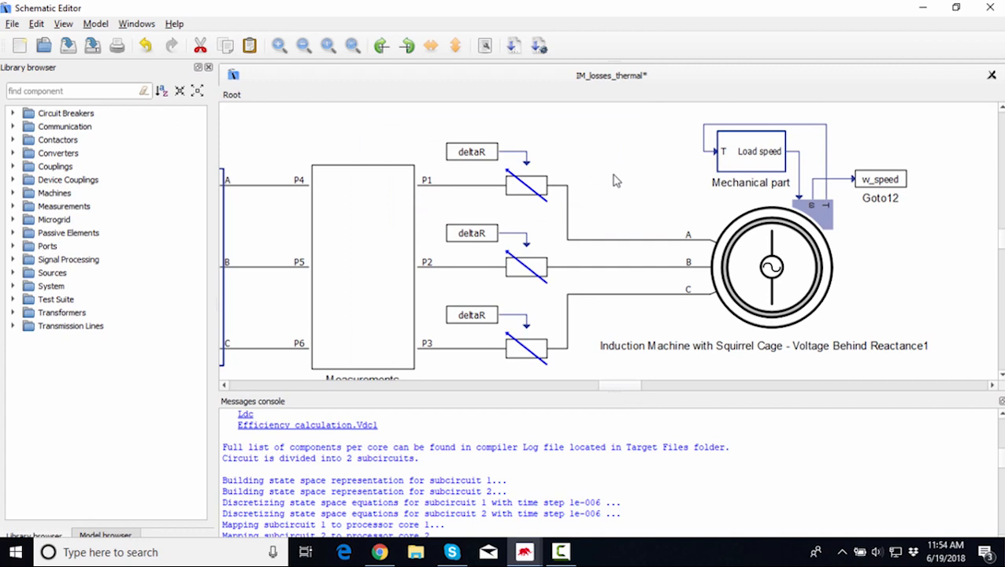
Pan across the Root schematic to the grid sources and diode rectifier.
scroll(616, 181, "down", 5)
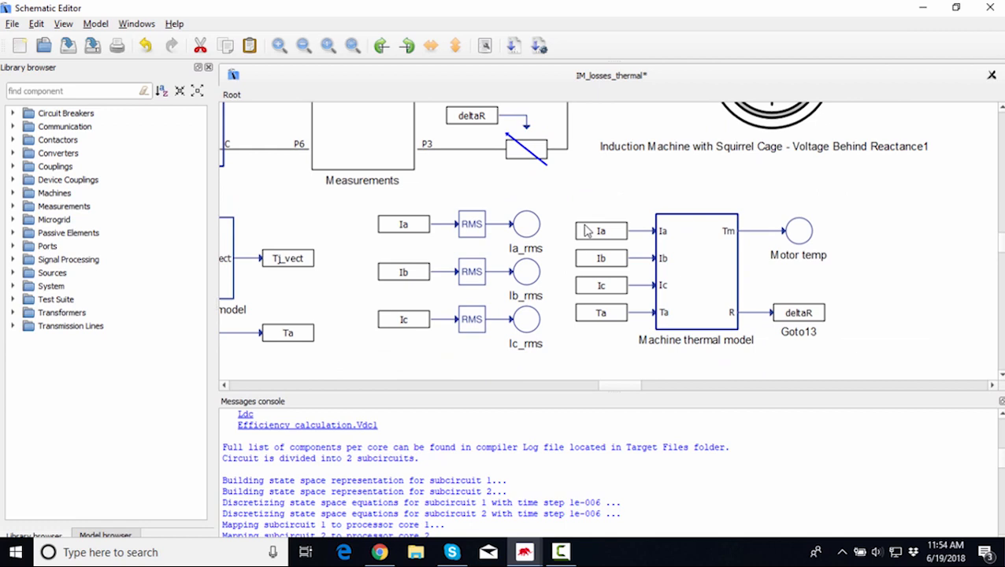
left_click_drag(631, 390, 601, 389)
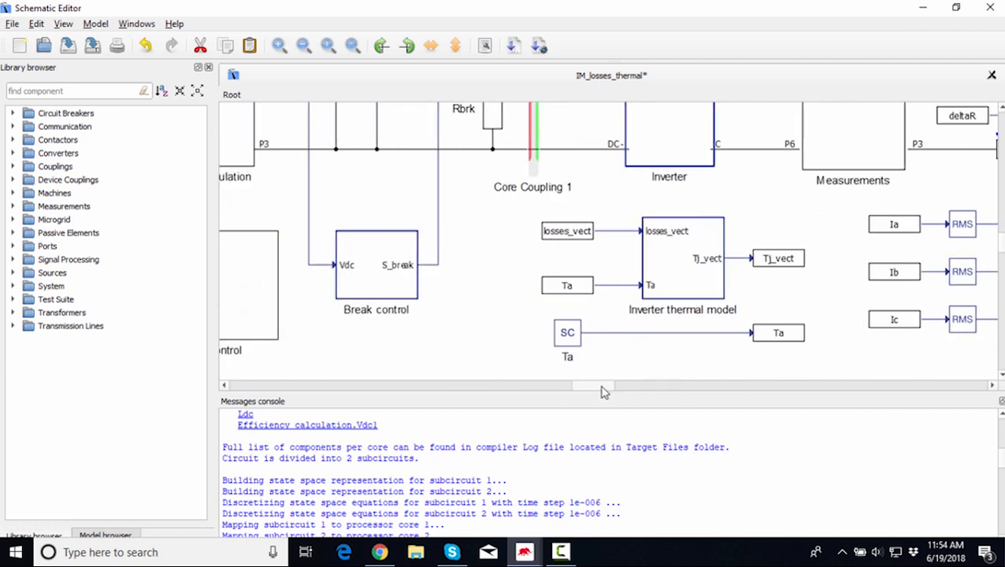
scroll(466, 324, "down", 2)
scroll(466, 319, "up", 2)
left_click_drag(599, 391, 560, 385)
scroll(713, 241, "up", 4)
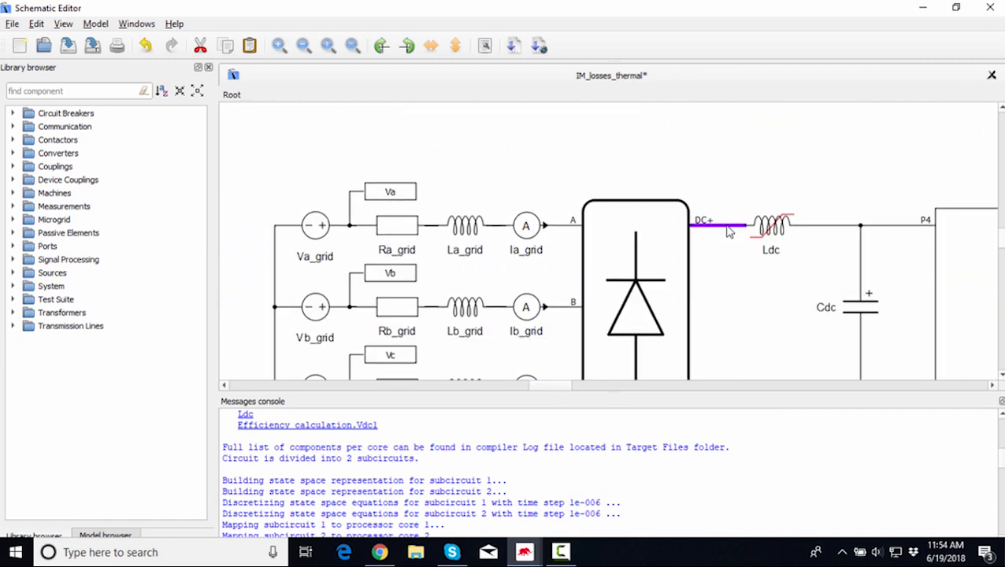
Pan and zoom out across the Root schematic to view the inverter, machine and thermal model blocks.
left_click_drag(539, 386, 619, 413)
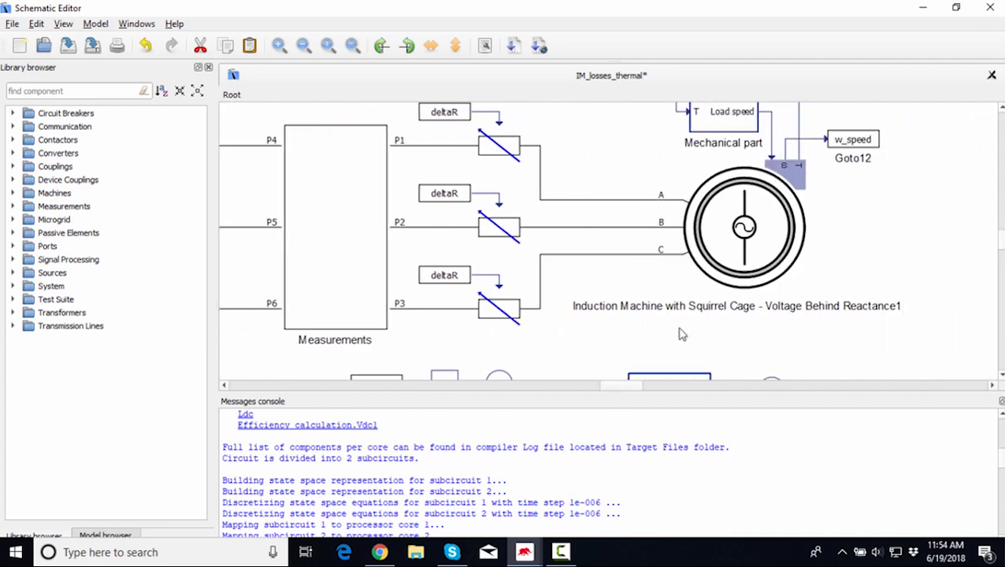
scroll(681, 310, "down", 2)
scroll(679, 310, "up", 1)
scroll(670, 309, "down", 1)
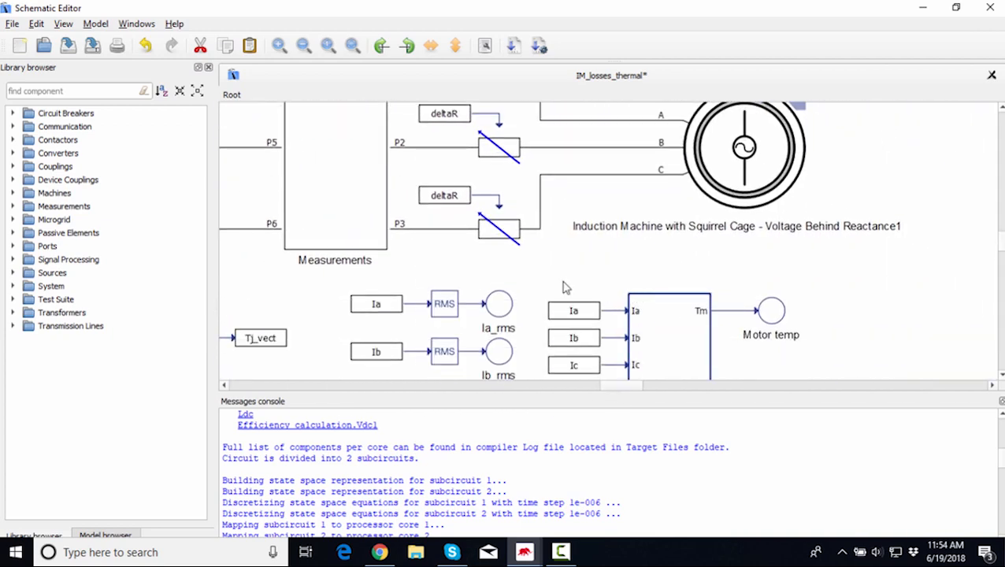
scroll(571, 282, "down", 2)
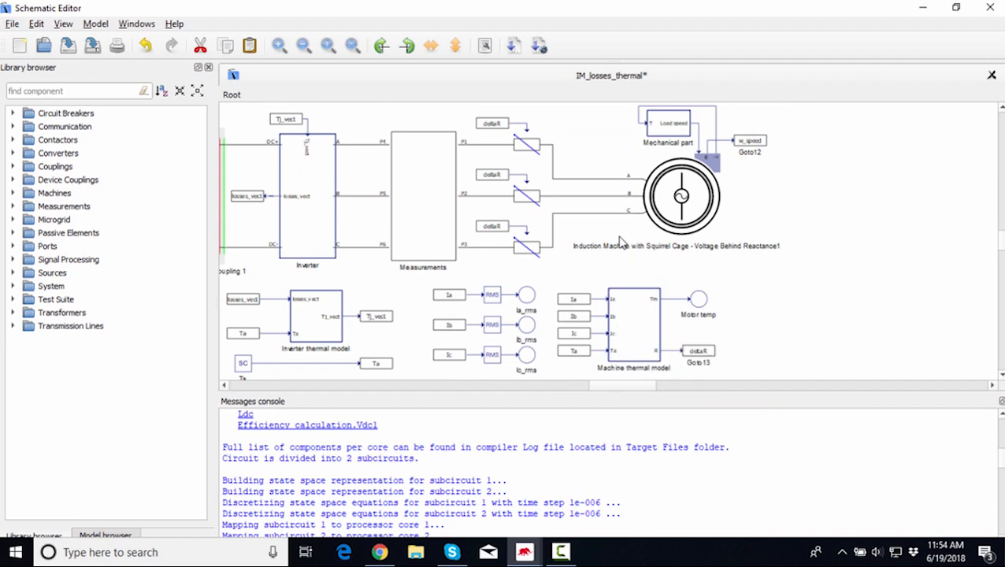
Switch to HIL SCADA and start the simulation from the SCADA panel.
left_click(527, 556)
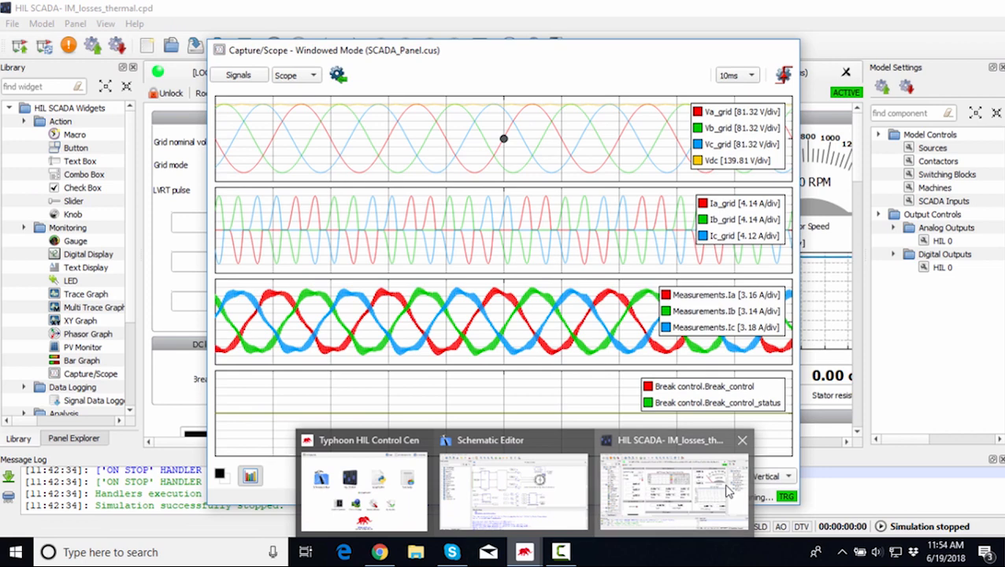
left_click(709, 484)
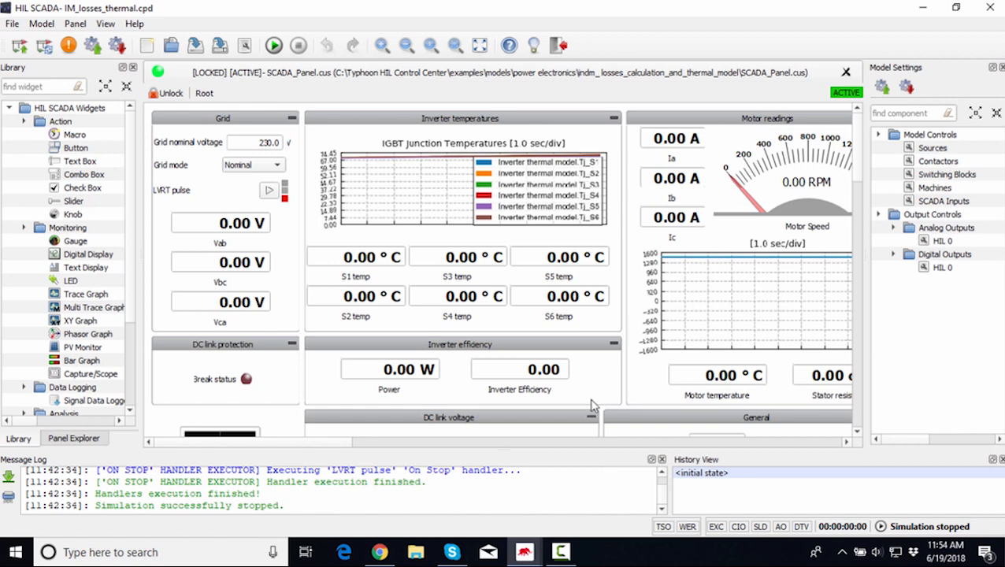
left_click_drag(271, 442, 300, 449)
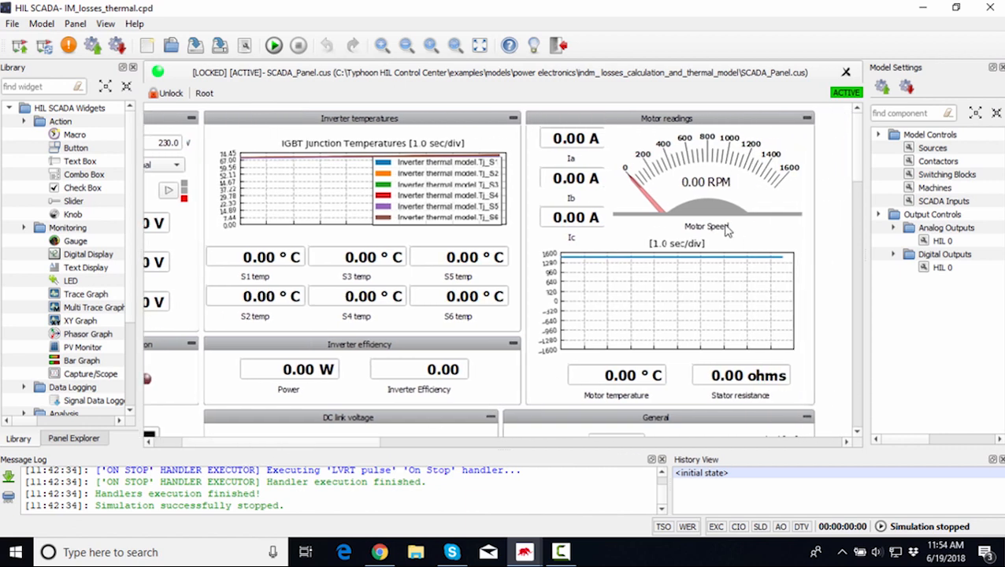
scroll(728, 229, "down", 3)
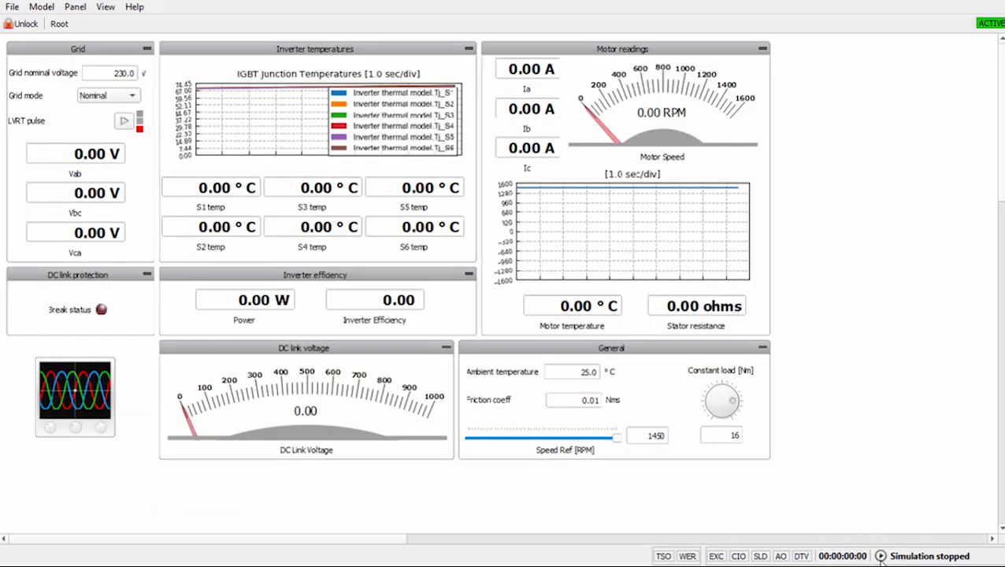
left_click(881, 556)
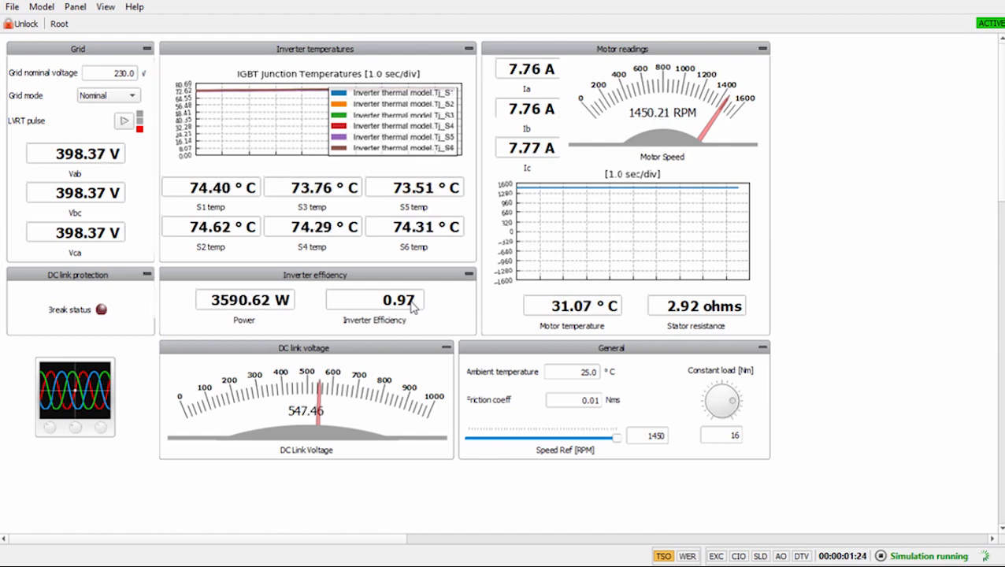
Set the ambient temperature to 40 °C.
left_click(583, 376)
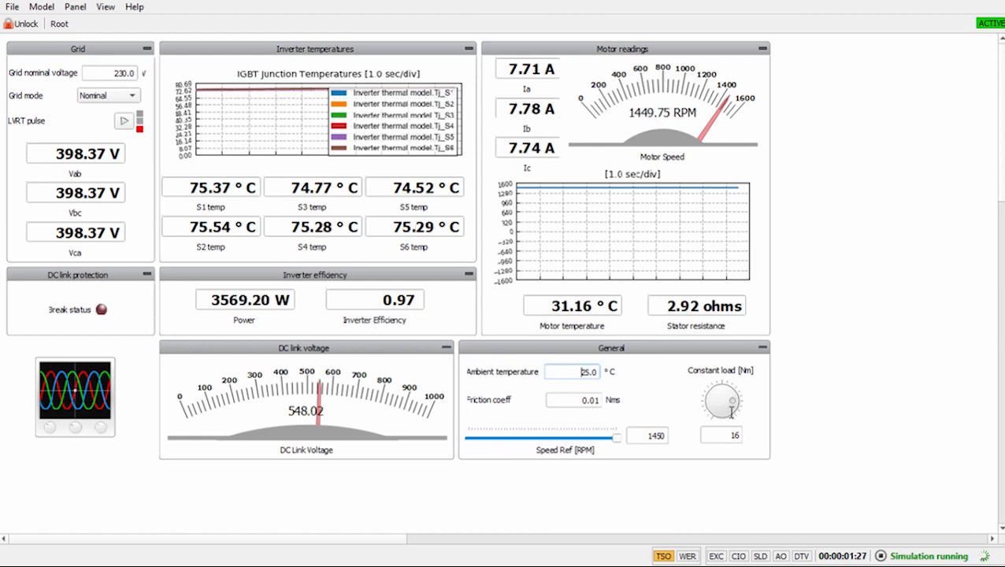
key("End")
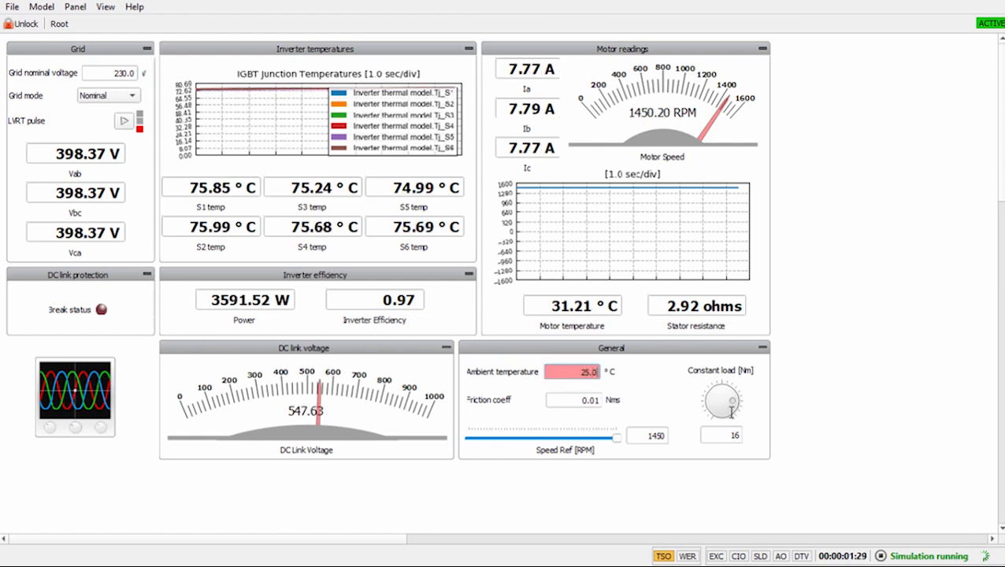
key("BackSpace")
key("BackSpace")
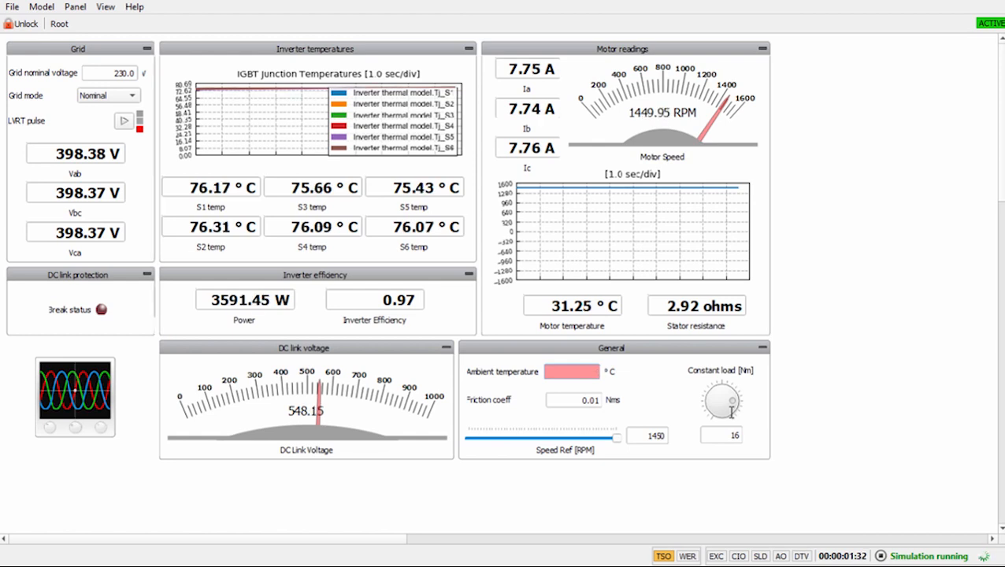
type("40")
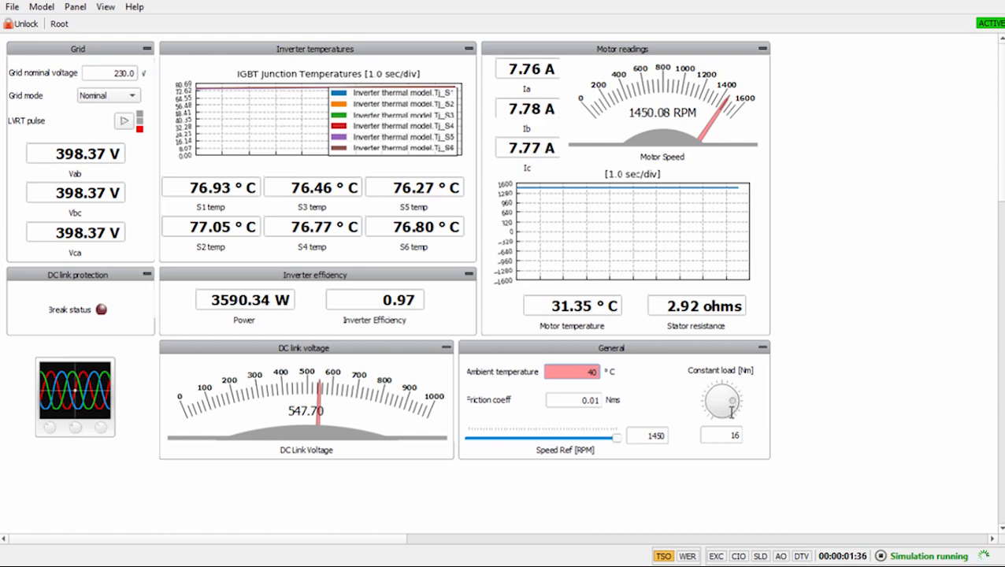
key("Return")
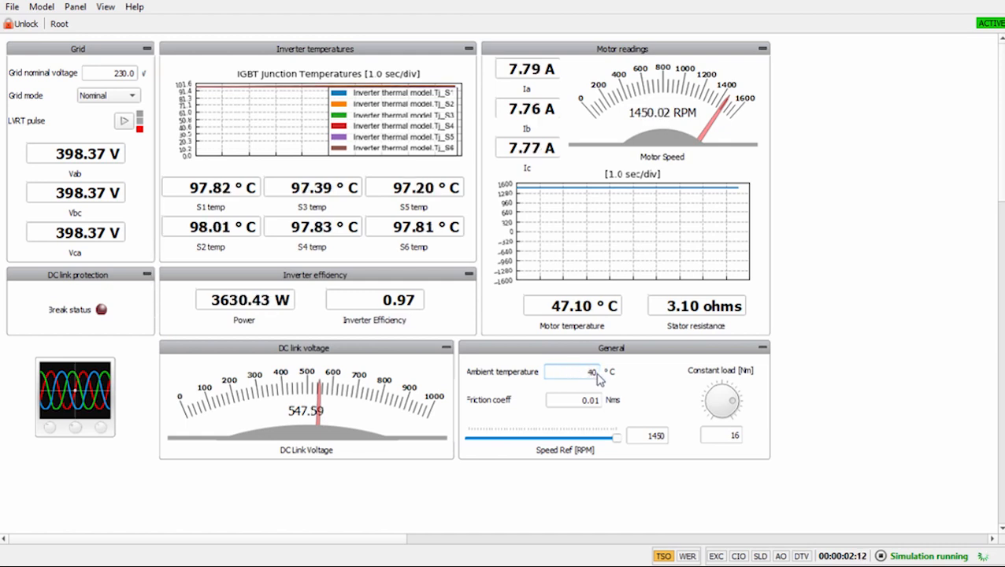
Set the ambient temperature to 50 °C.
key("BackSpace")
key("BackSpace")
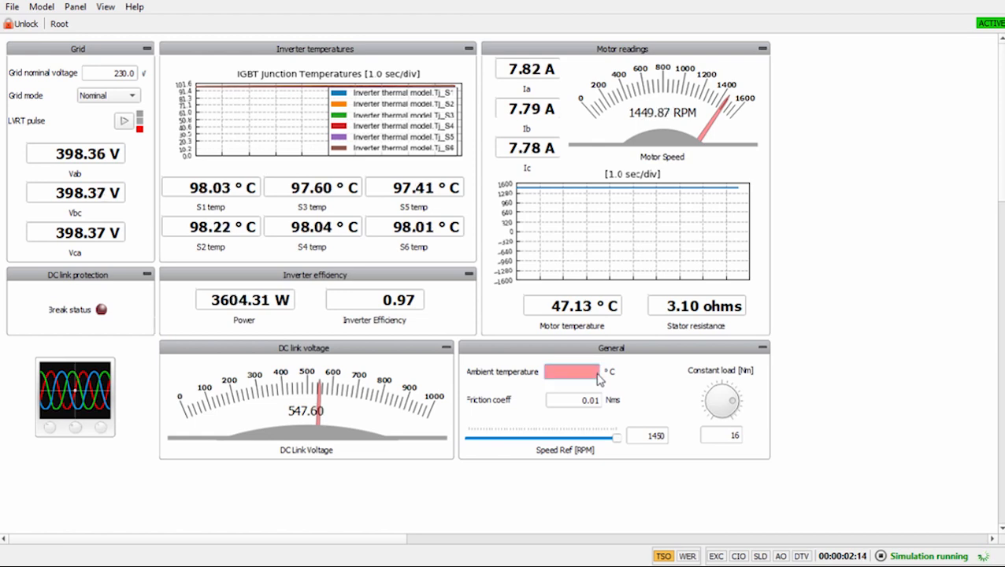
type("50")
key("Return")
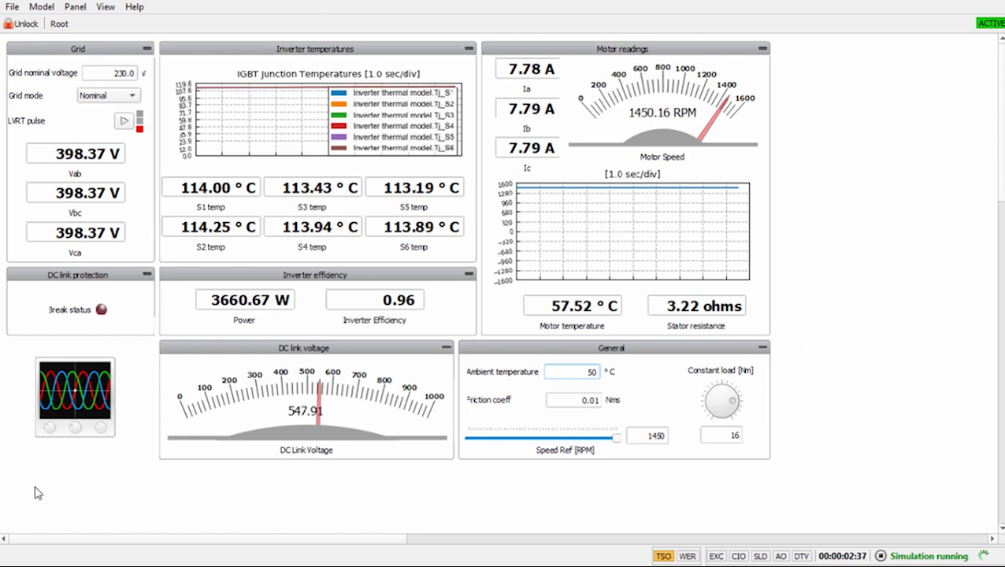
Open the Capture/Scope window from the scope widget and minimize it.
double_click(75, 407)
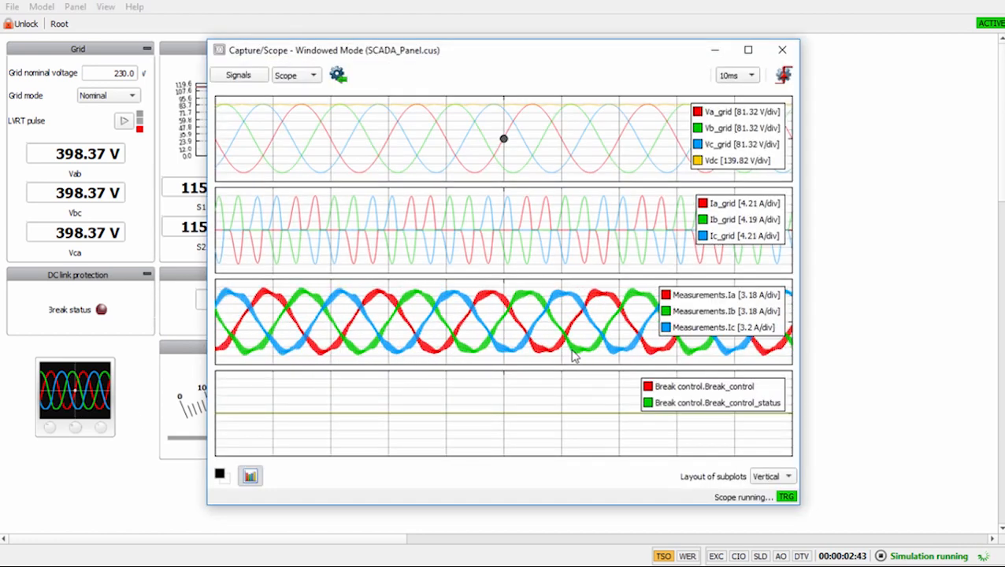
left_click(717, 51)
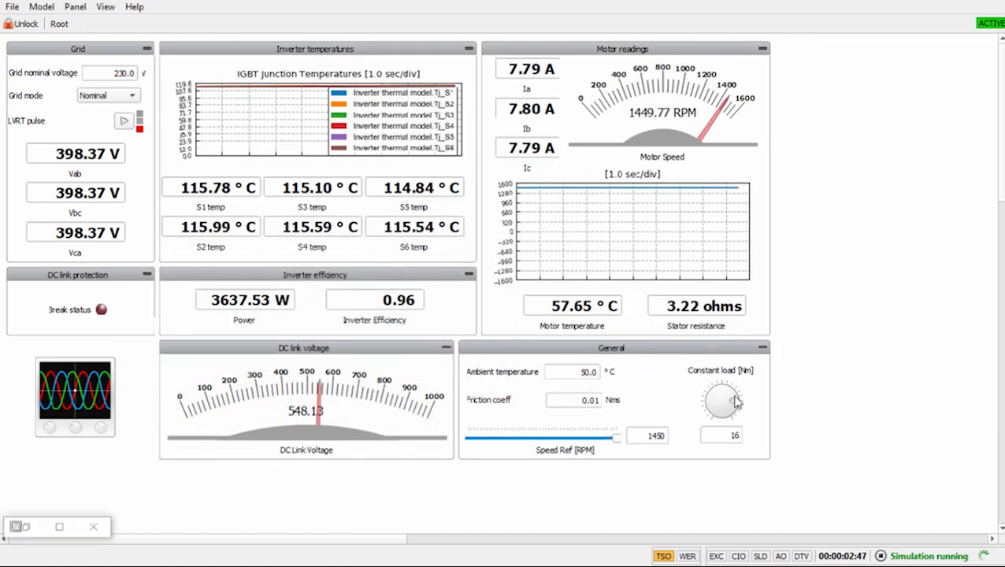
Turn the constant load knob down to 8 Nm.
left_click_drag(723, 398, 717, 396)
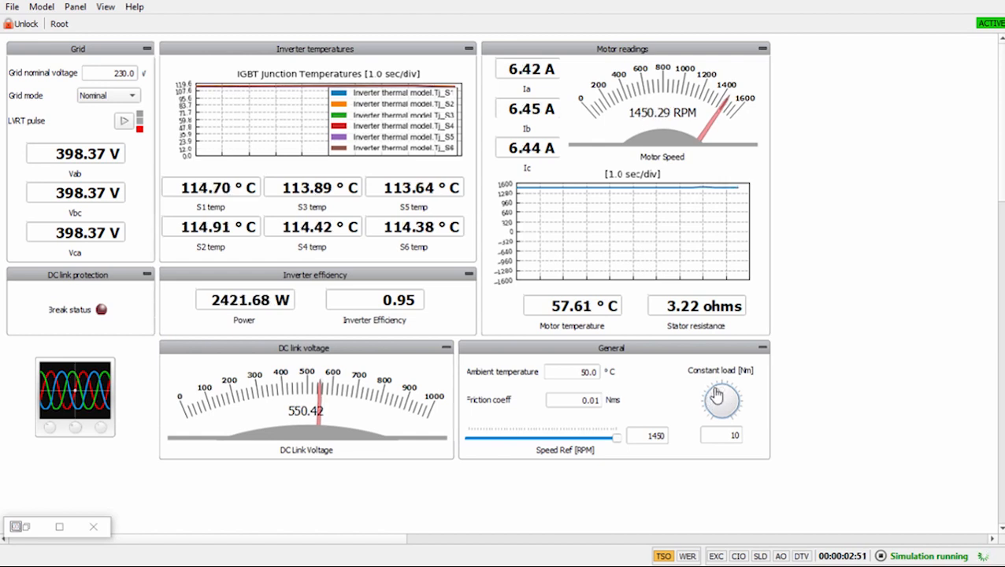
left_click_drag(717, 397, 710, 392)
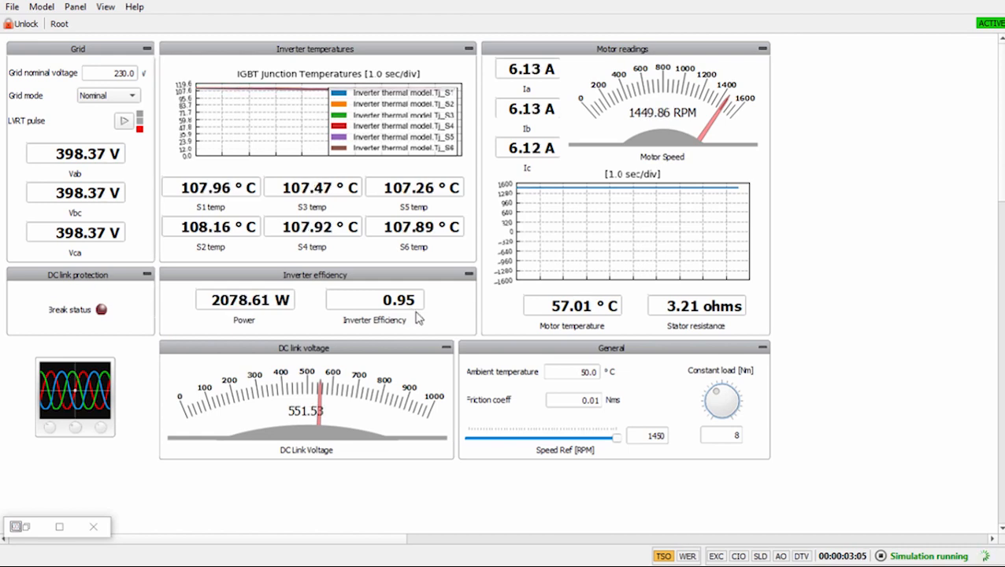
Restore the Capture/Scope window, un-maximize it, and move it over the panel.
left_click(59, 527)
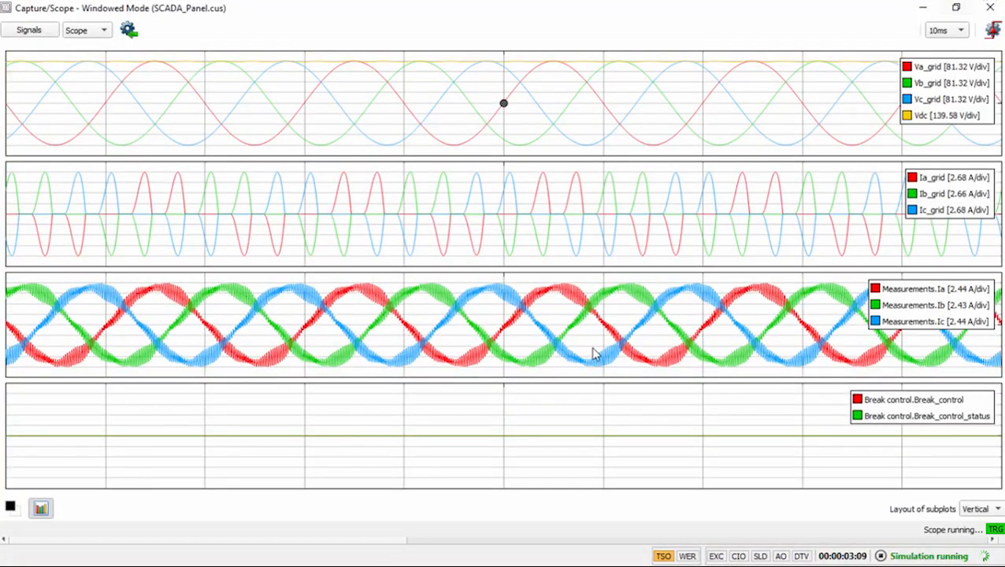
left_click(956, 7)
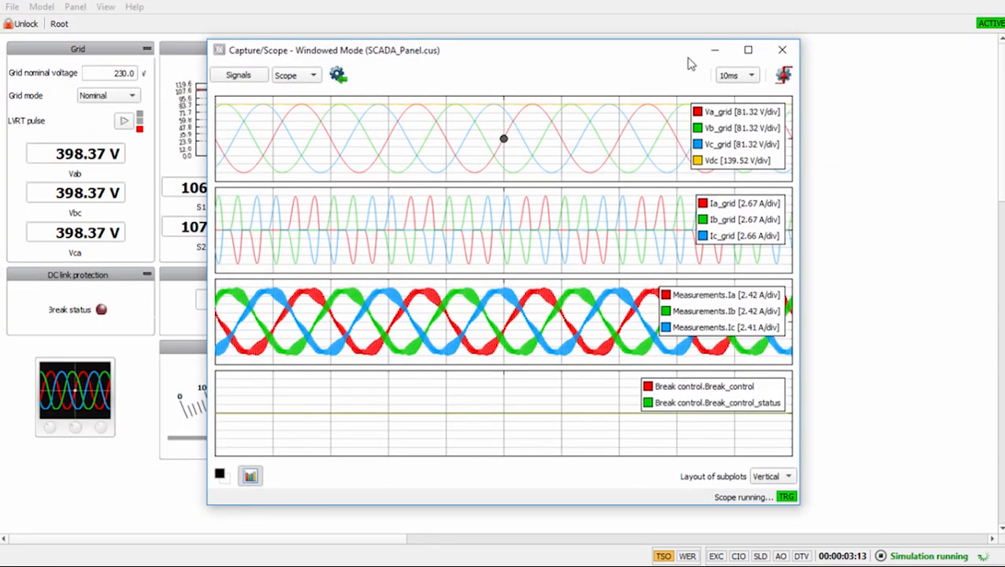
left_click_drag(653, 57, 472, 89)
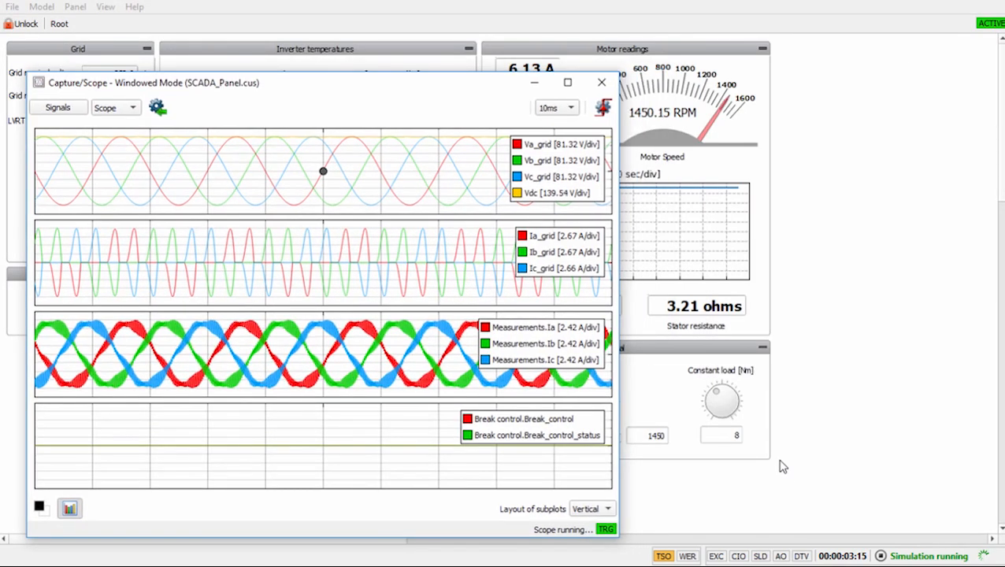
Set the constant load to 16 Nm.
double_click(735, 434)
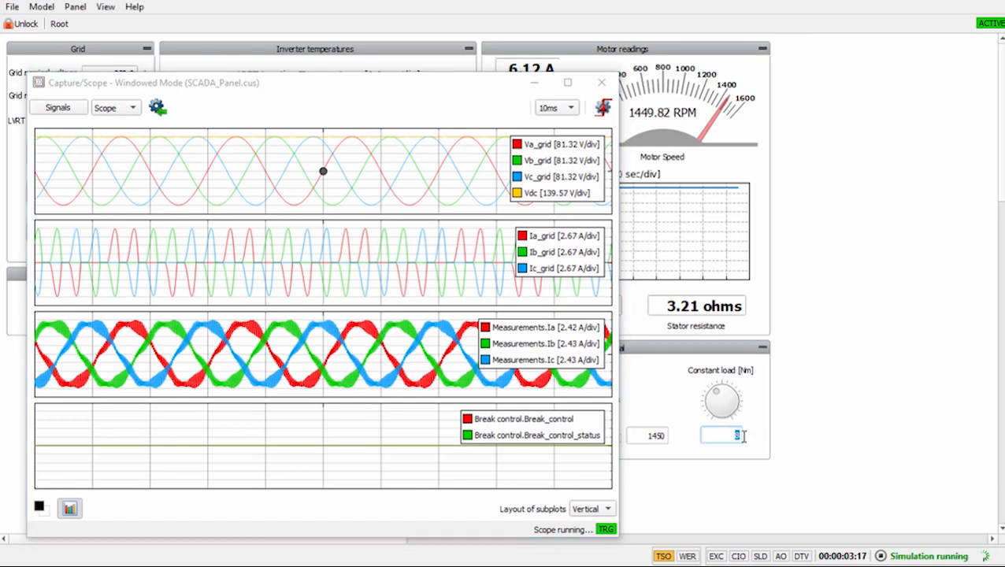
type("16")
key("Return")
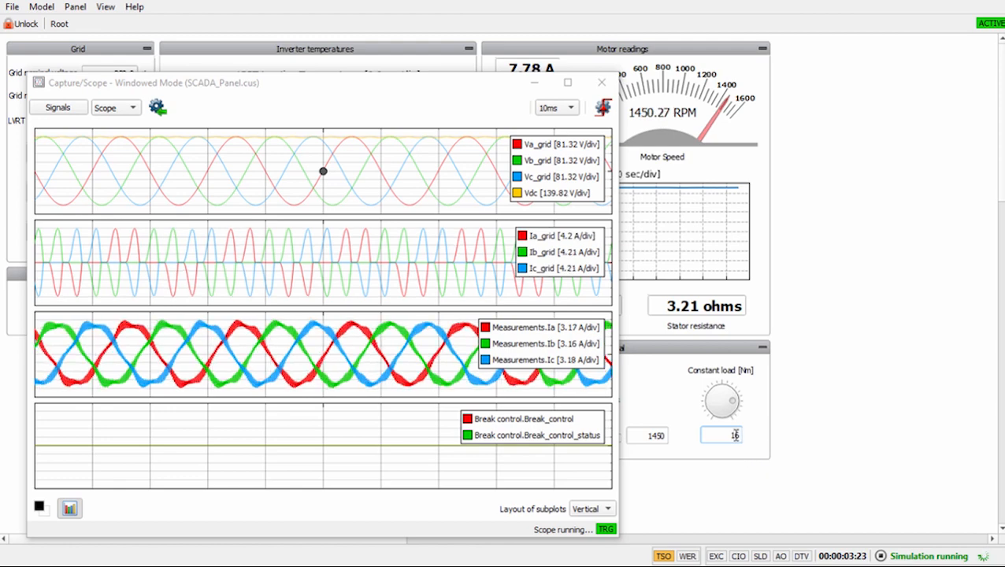
Set the constant load back to 8 Nm and minimize the Capture/Scope window.
type("8")
key("Return")
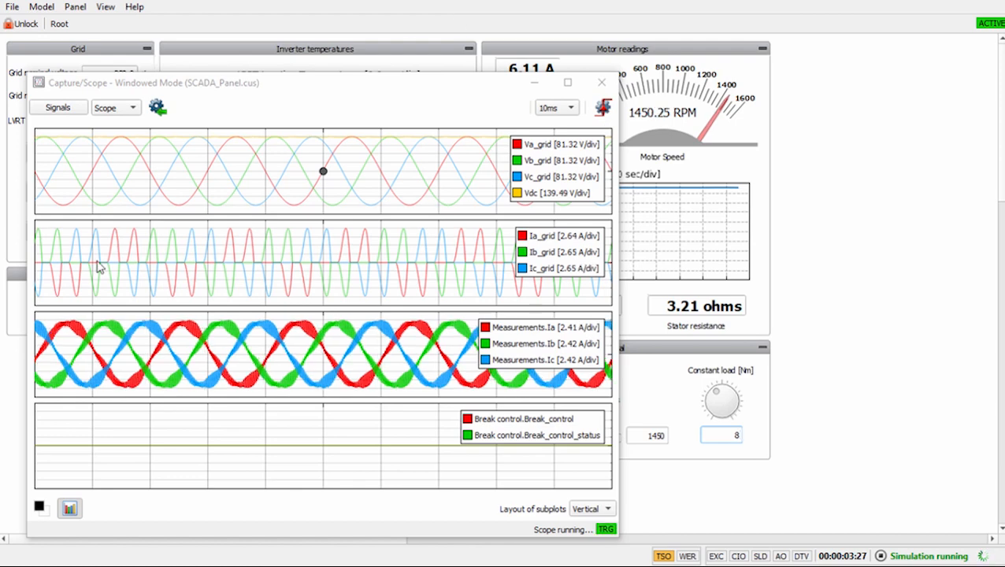
left_click(535, 83)
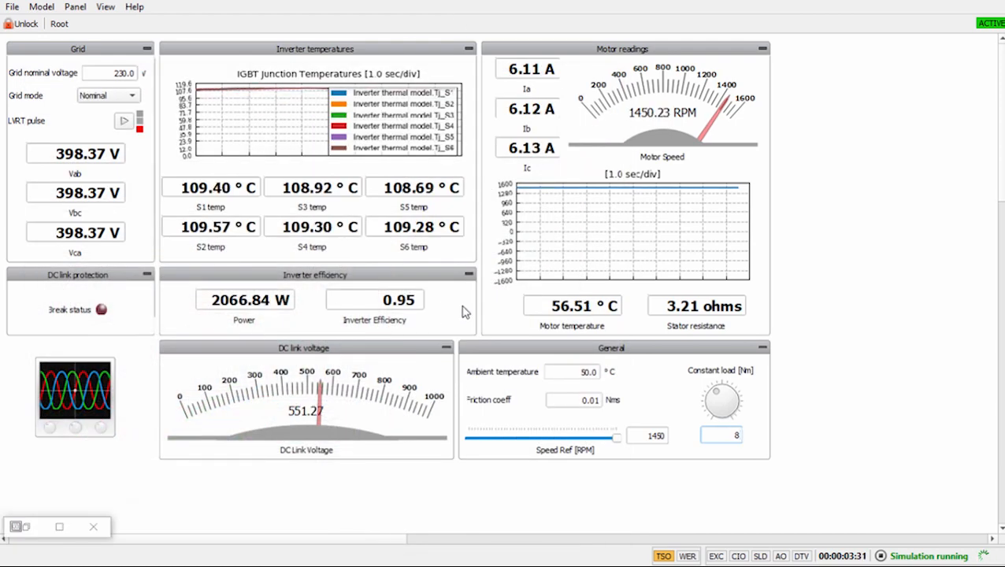